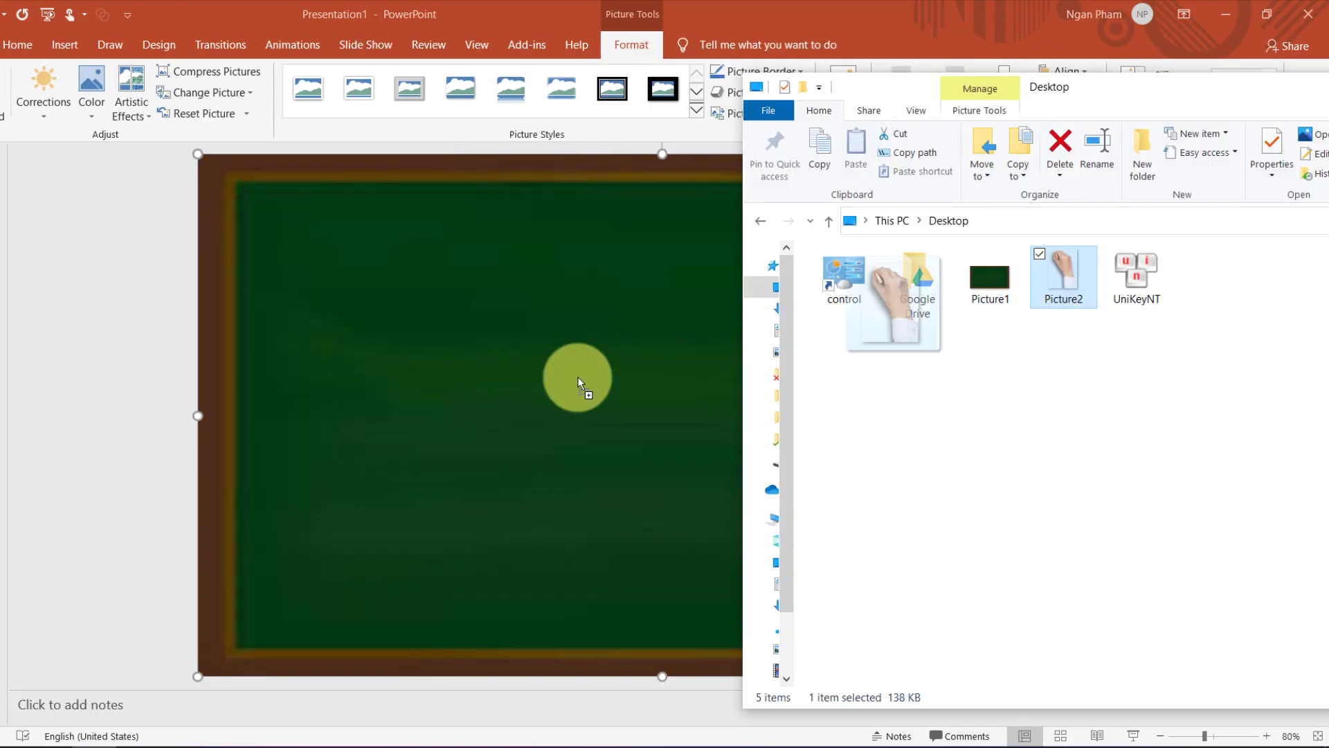
Step: Drop the chalk hand picture onto the slide and place it at the chalkboard's lower left
{"action": "left_click_drag", "start_coordinate": [581, 385], "coordinate": [490, 379]}
{"action": "left_click_drag", "start_coordinate": [625, 316], "coordinate": [409, 465]}
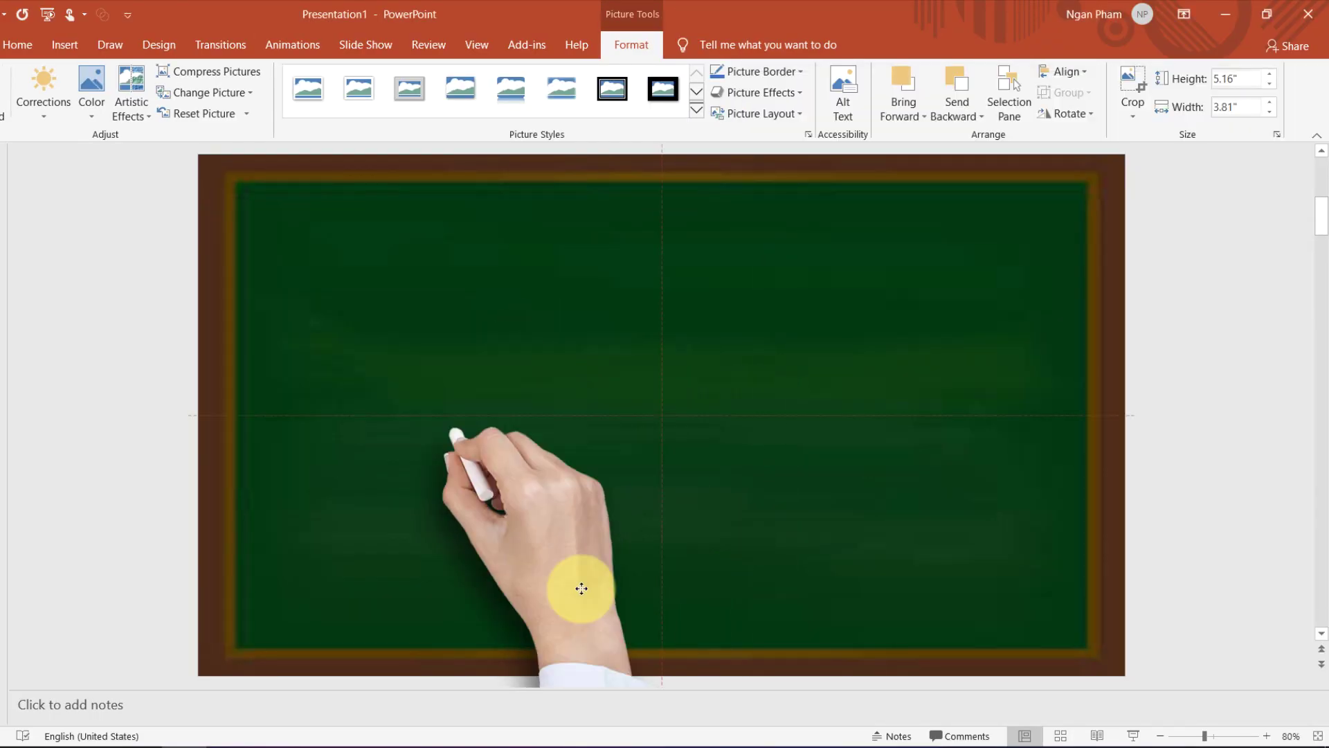
{"action": "left_click", "coordinate": [58, 43]}
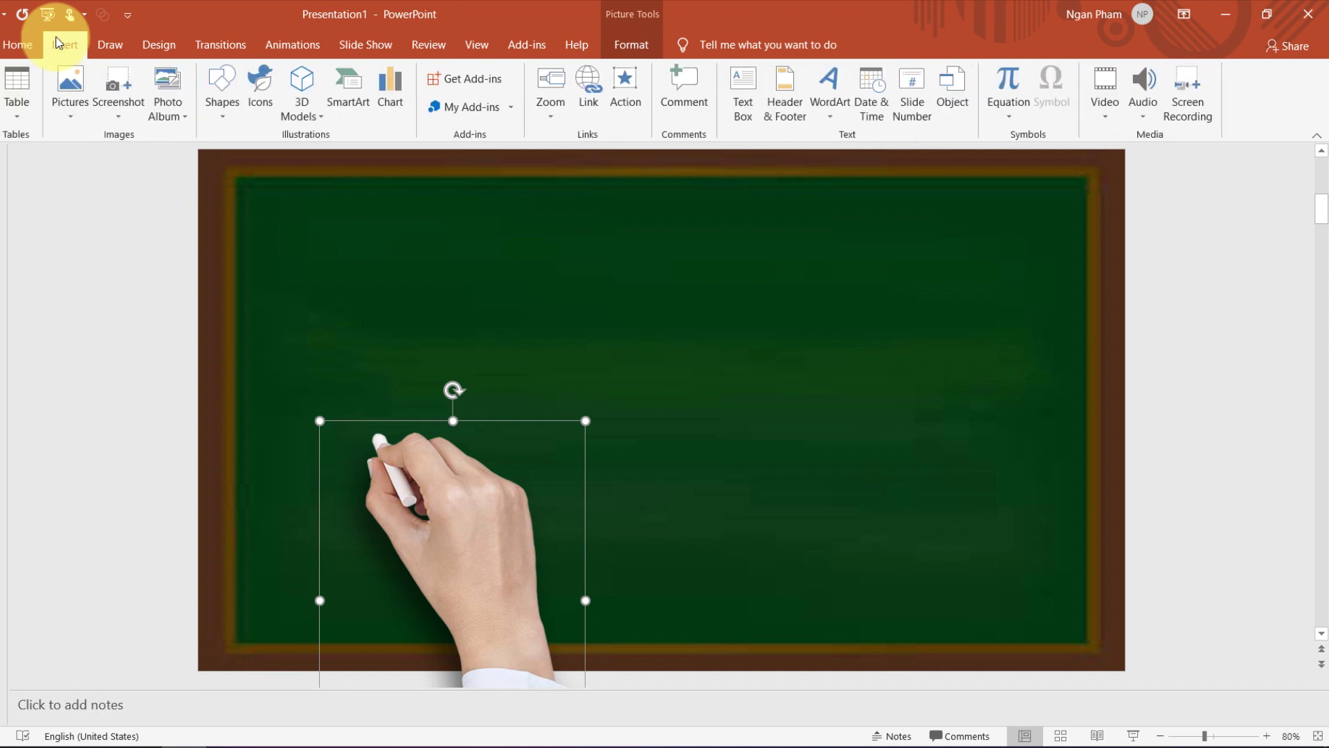
{"action": "left_click", "coordinate": [93, 277]}
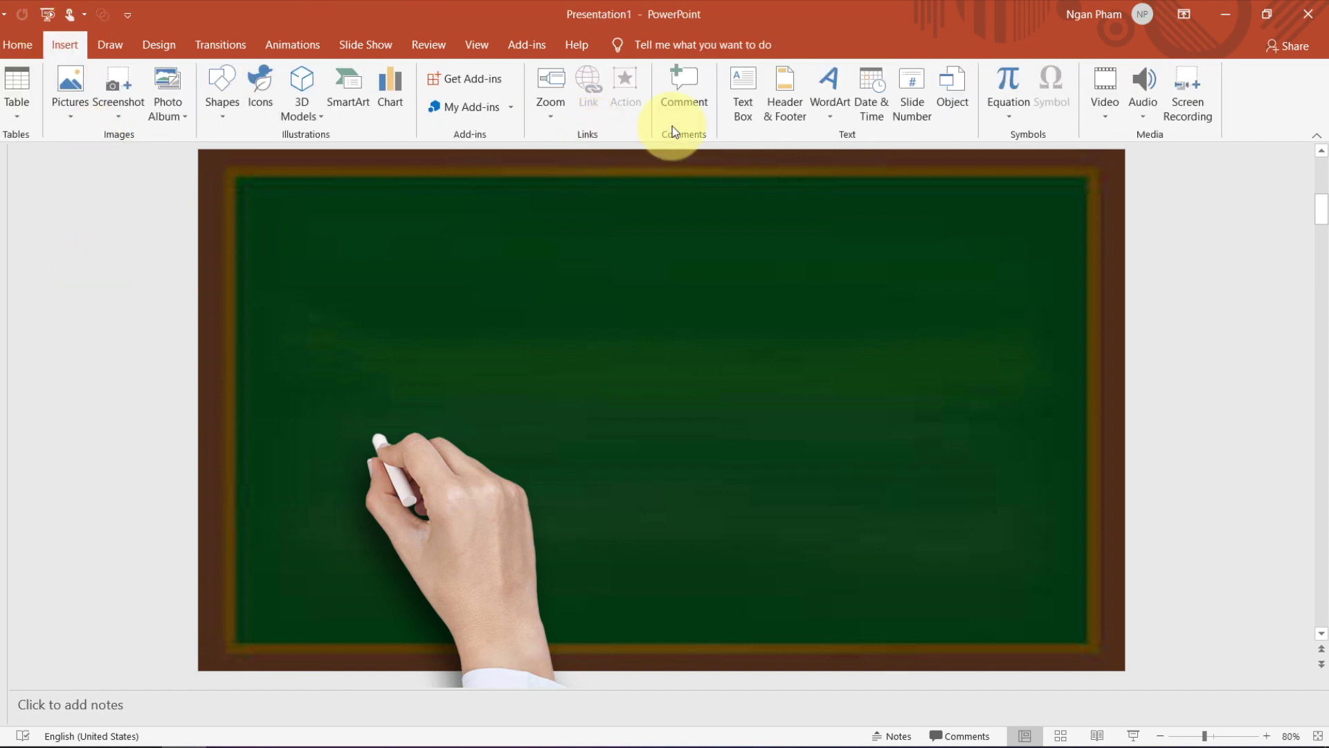
Step: Add a wide text box across the board reading 'Handwriting Effect'
{"action": "left_click", "coordinate": [752, 82]}
{"action": "left_click_drag", "start_coordinate": [369, 333], "coordinate": [711, 362]}
{"action": "type", "text": "Han"}
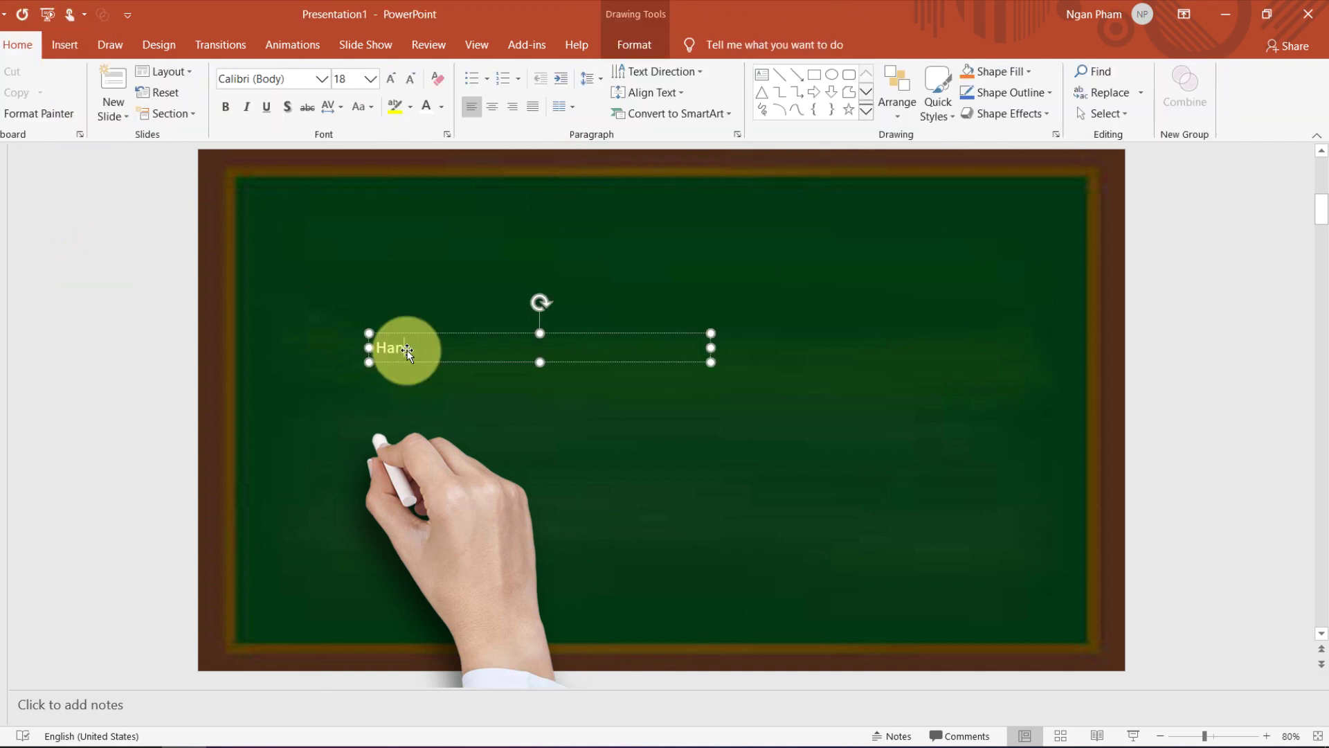
{"action": "type", "text": "dwriting Effect"}
Step: Set the title text to Script MT Bold, size 96, and widen its box to one line
{"action": "left_click", "coordinate": [264, 79]}
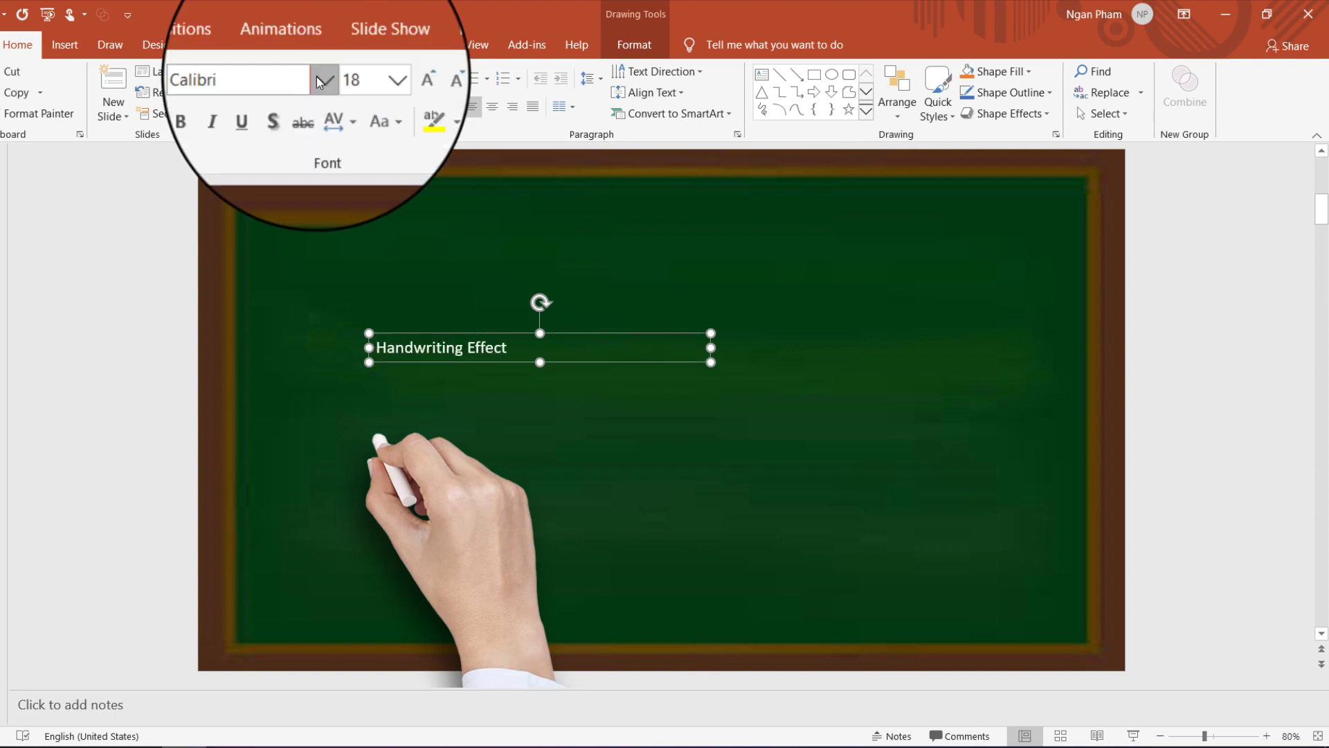
{"action": "left_click", "coordinate": [321, 78]}
{"action": "left_click", "coordinate": [263, 157]}
{"action": "left_click", "coordinate": [392, 78]}
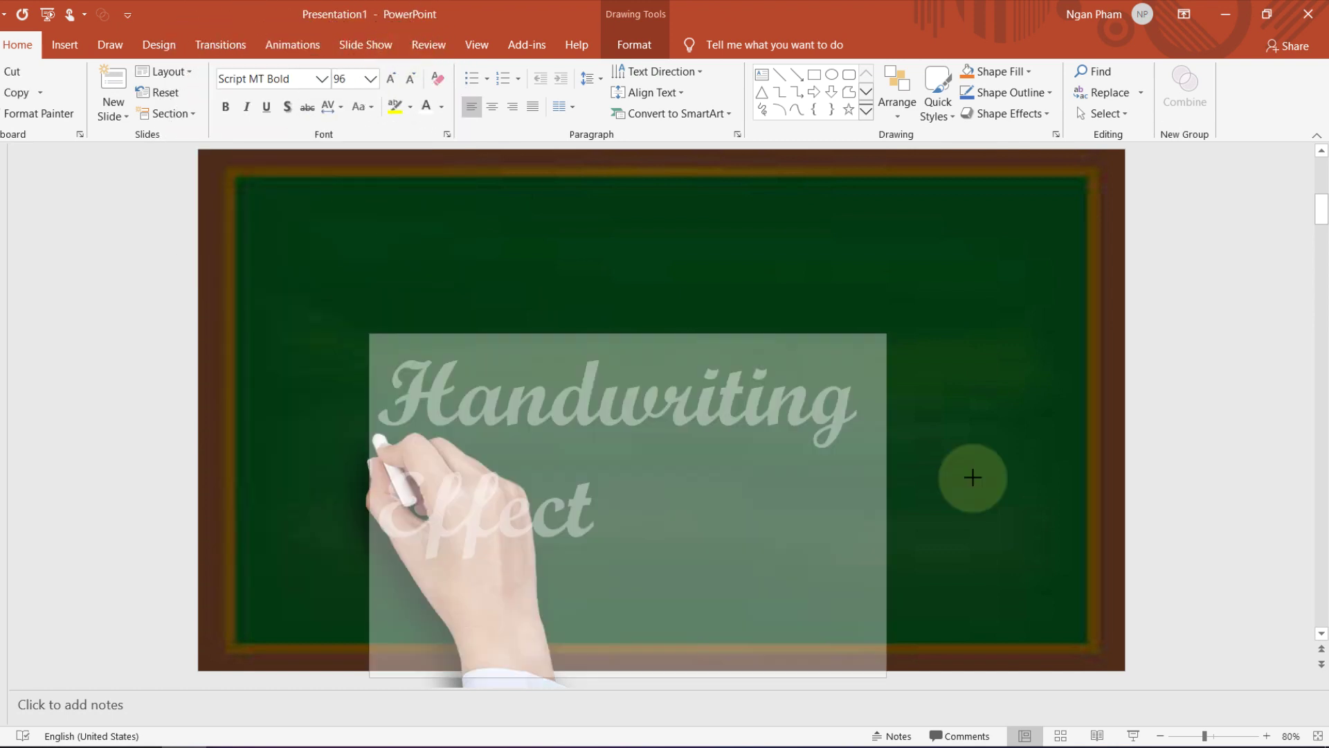
{"action": "mouse_move", "coordinate": [711, 507]}
{"action": "left_mouse_down"}
{"action": "mouse_move", "coordinate": [1305, 364]}
{"action": "mouse_move", "coordinate": [1059, 384]}
{"action": "left_mouse_up"}
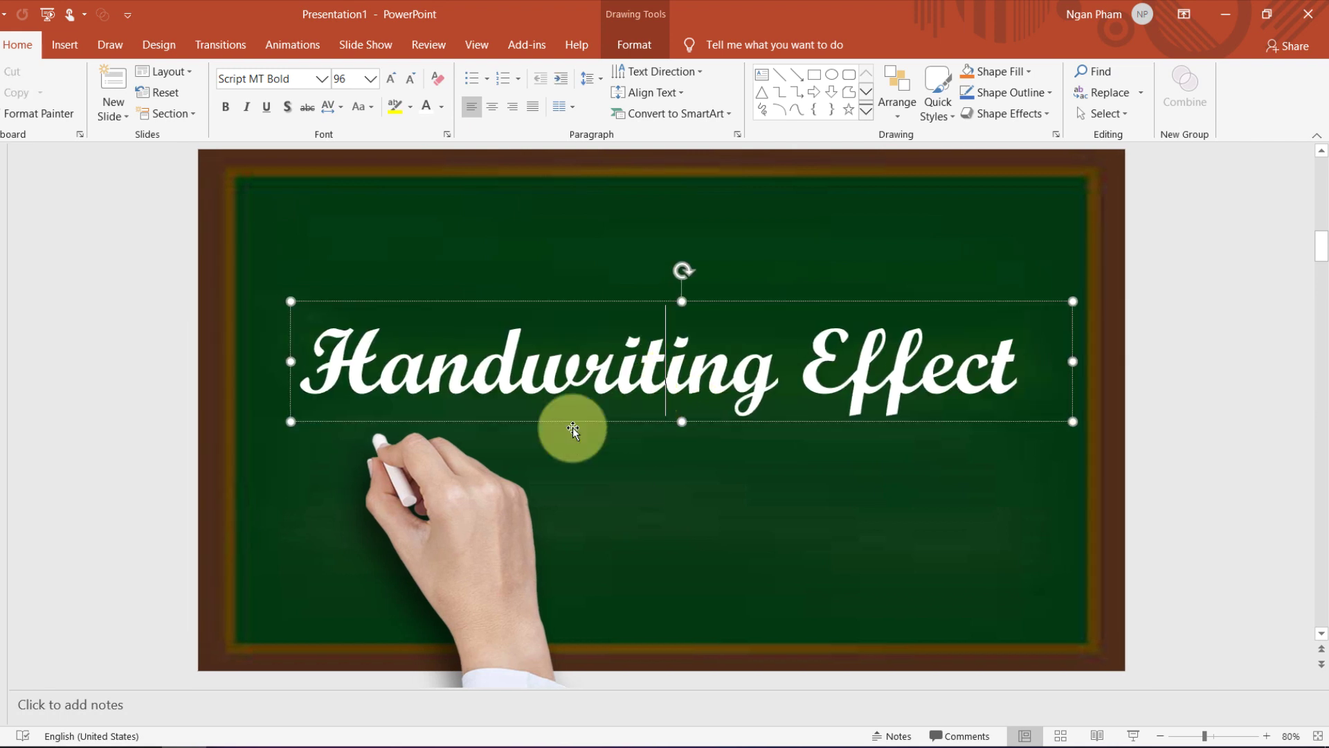
{"action": "left_click", "coordinate": [482, 523]}
{"action": "left_click", "coordinate": [293, 44]}
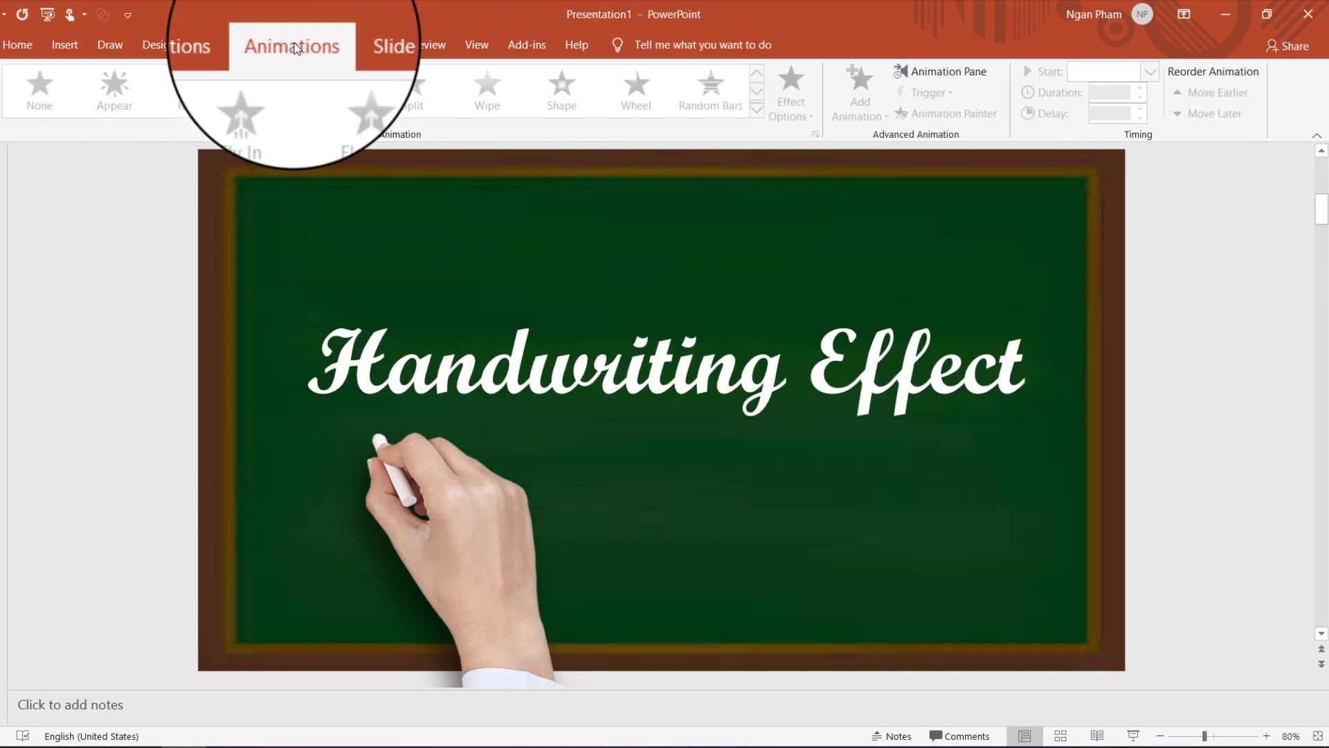
Step: Open the Animation Pane and apply a Wipe entrance to the 'Handwriting Effect' text
{"action": "left_click", "coordinate": [946, 70]}
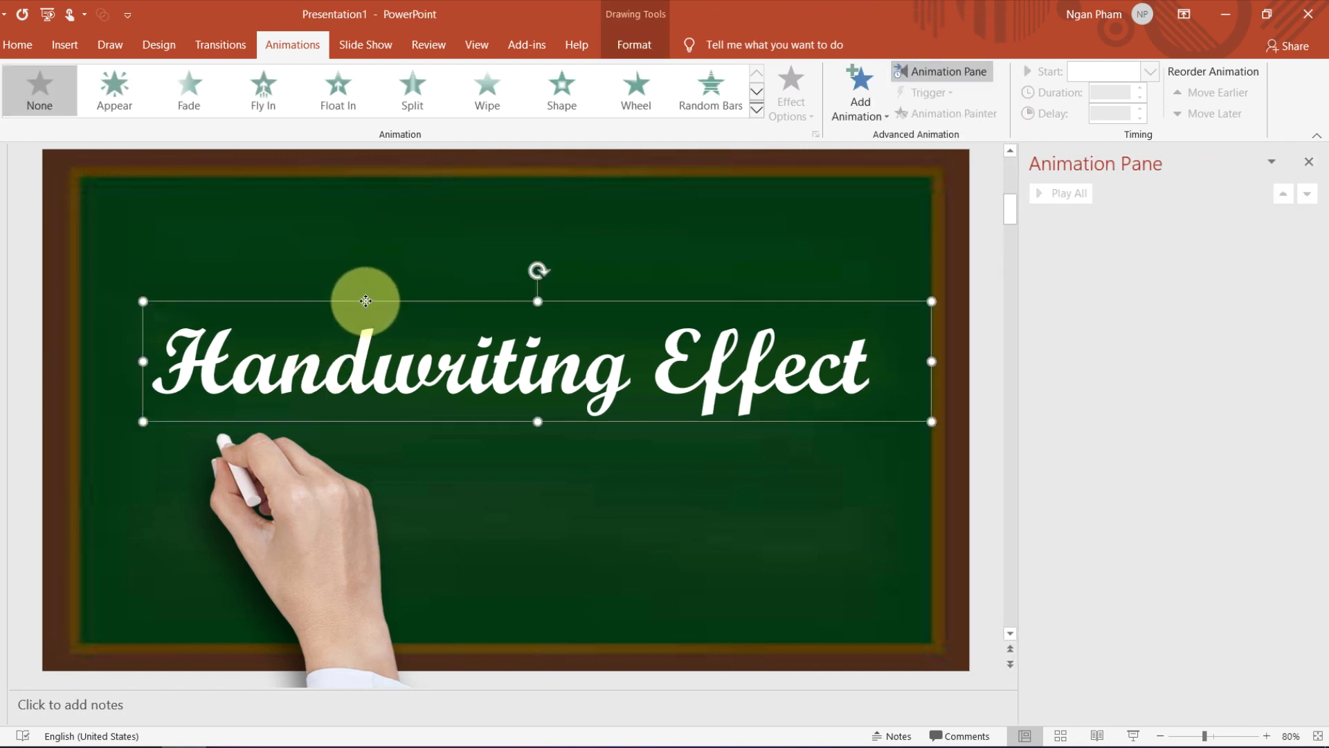
{"action": "left_click", "coordinate": [861, 97]}
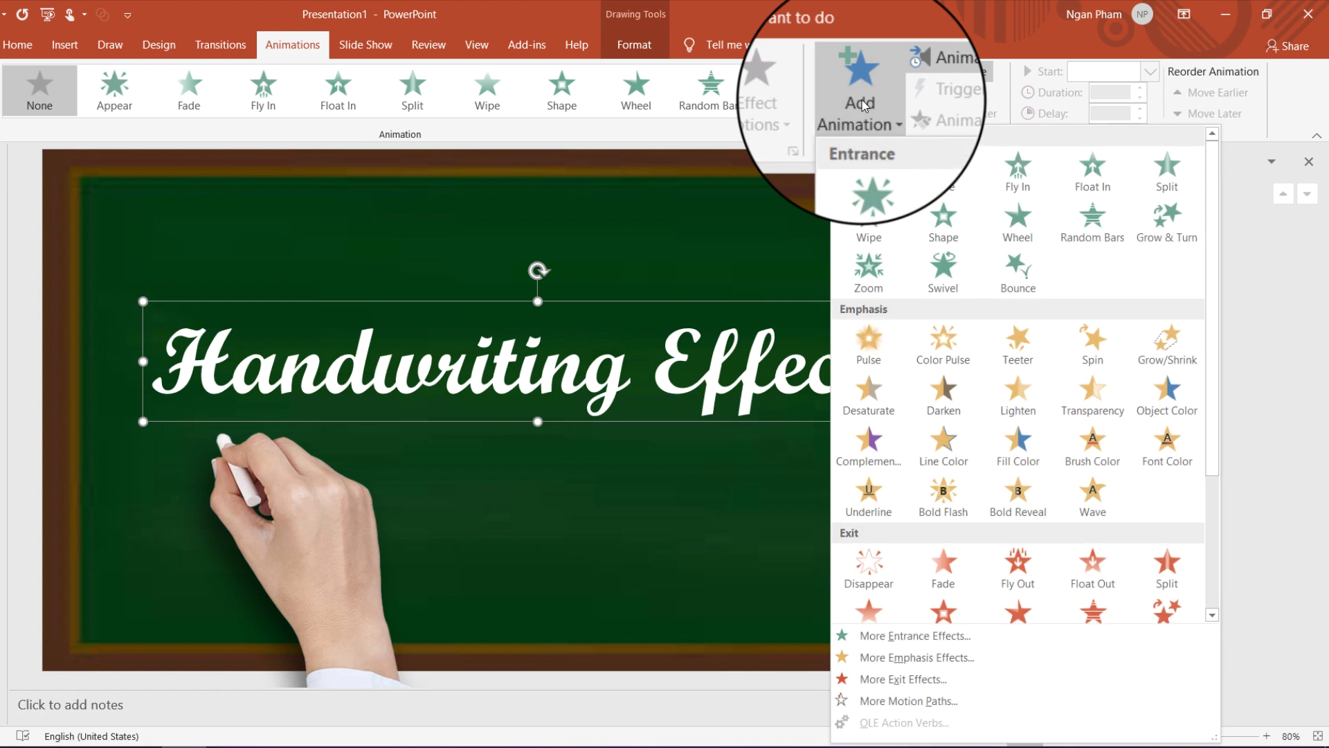
{"action": "left_click", "coordinate": [868, 235]}
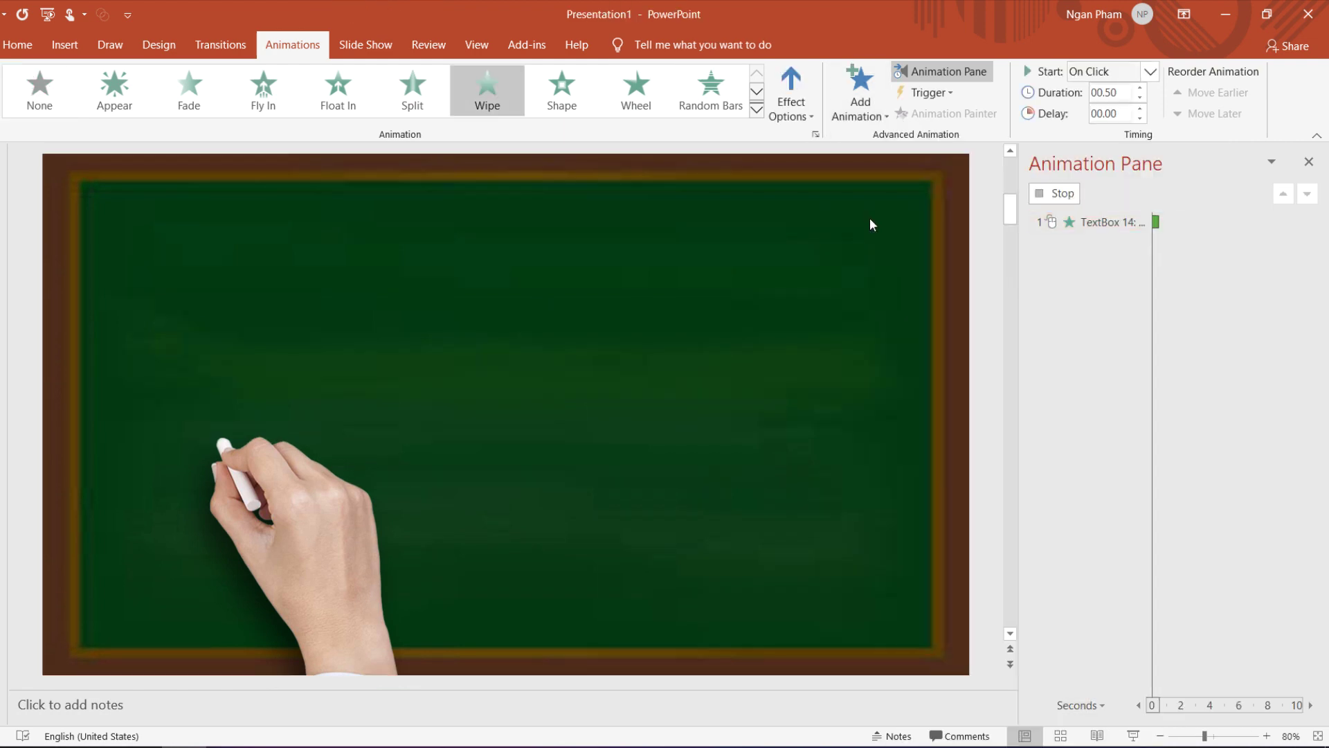
Step: Set the text Wipe to From Left, animating by letter with a 10% delay between letters
{"action": "right_click", "coordinate": [1086, 221]}
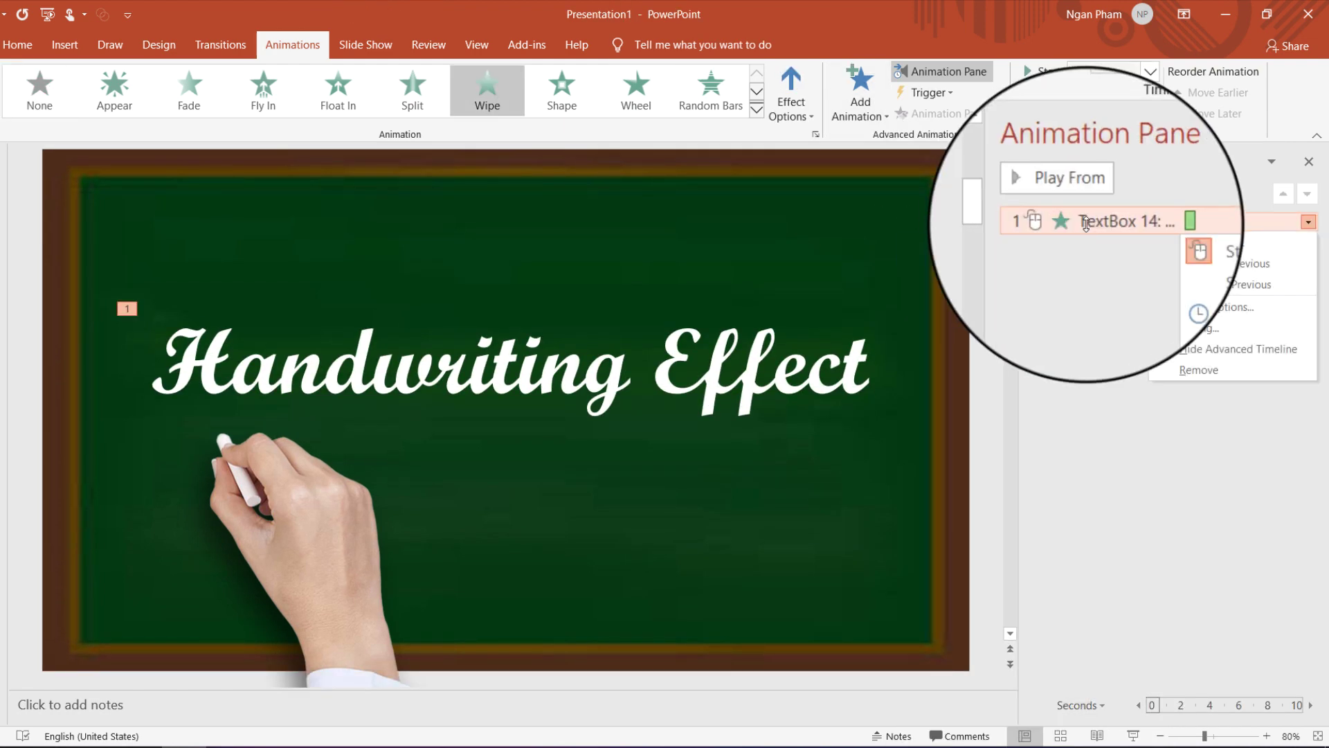
{"action": "left_click", "coordinate": [1210, 308]}
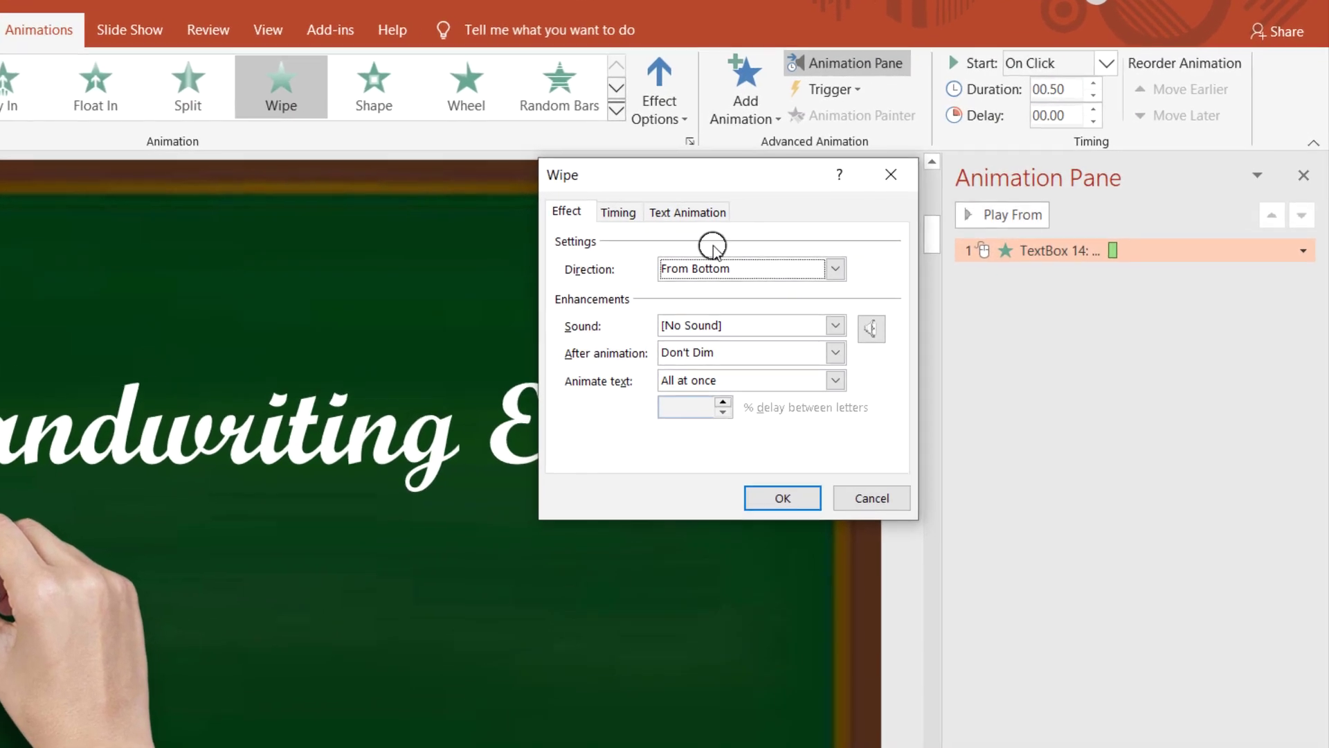
{"action": "left_click", "coordinate": [713, 280]}
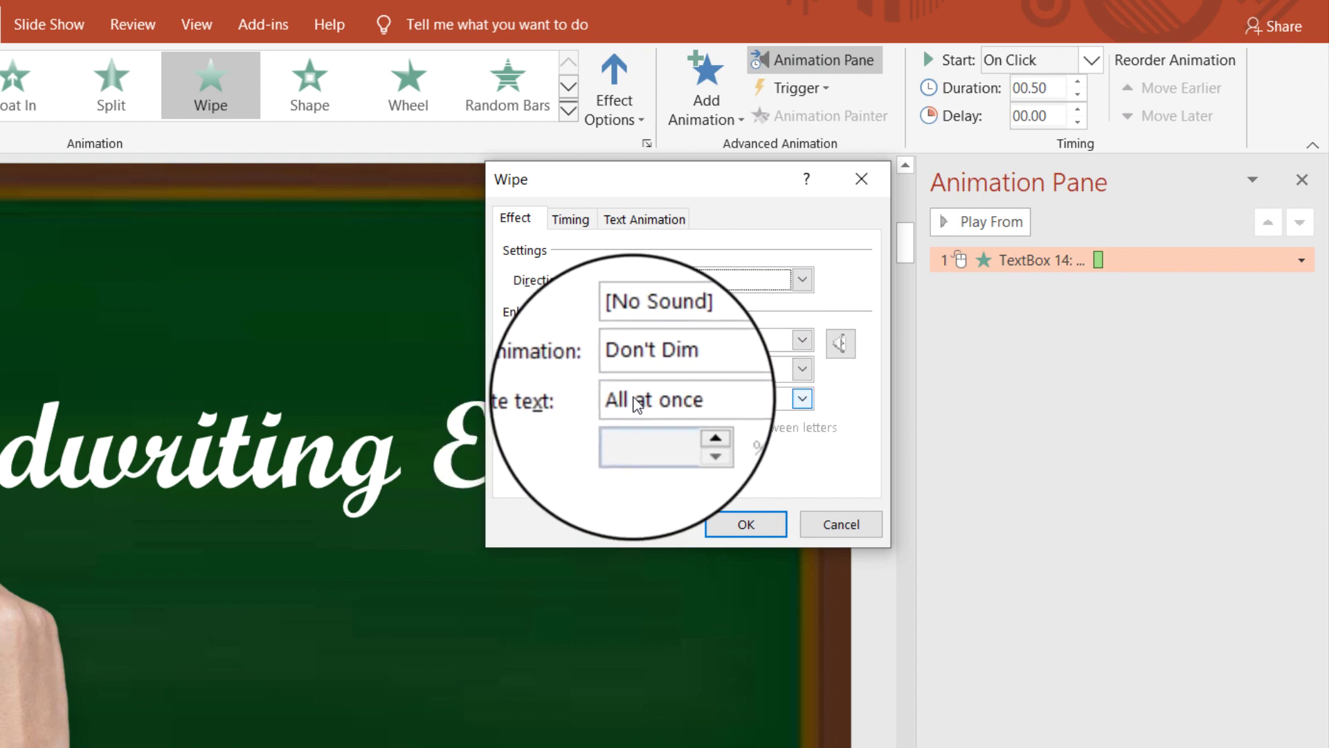
{"action": "left_click", "coordinate": [663, 402]}
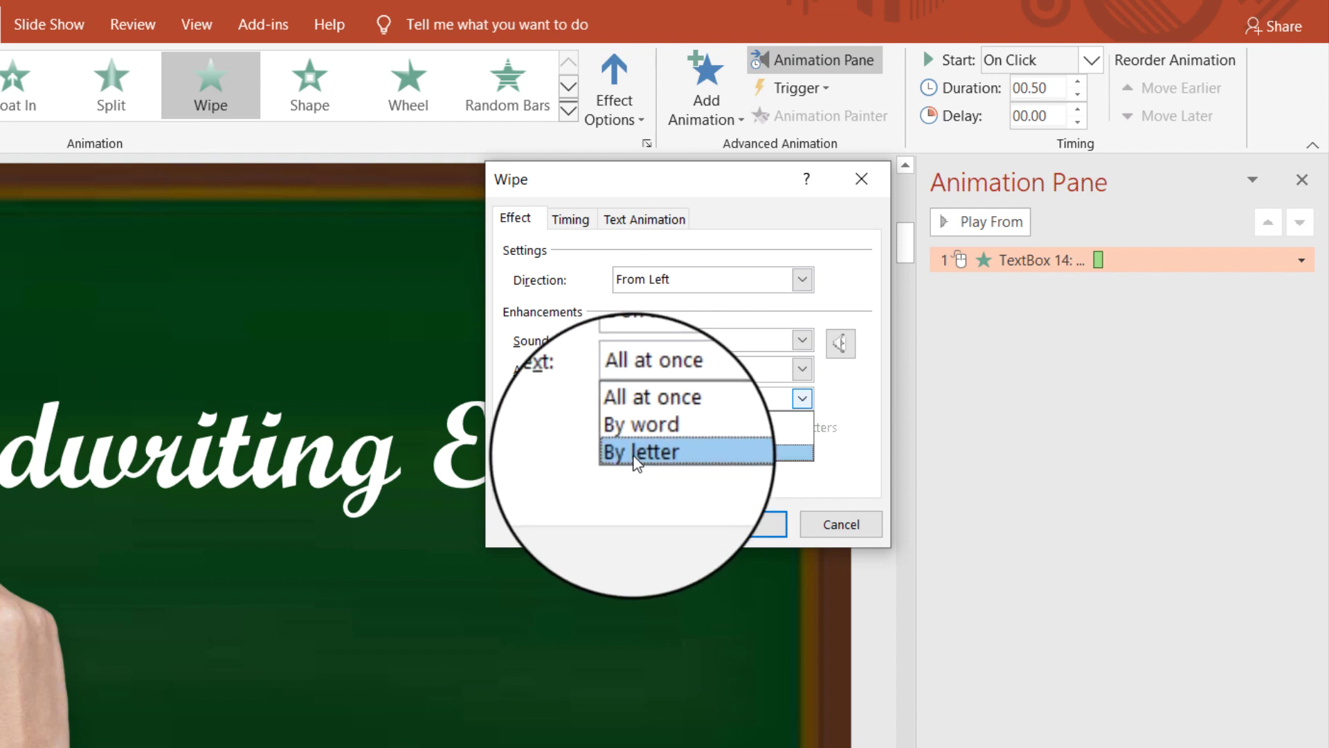
{"action": "left_click", "coordinate": [623, 434]}
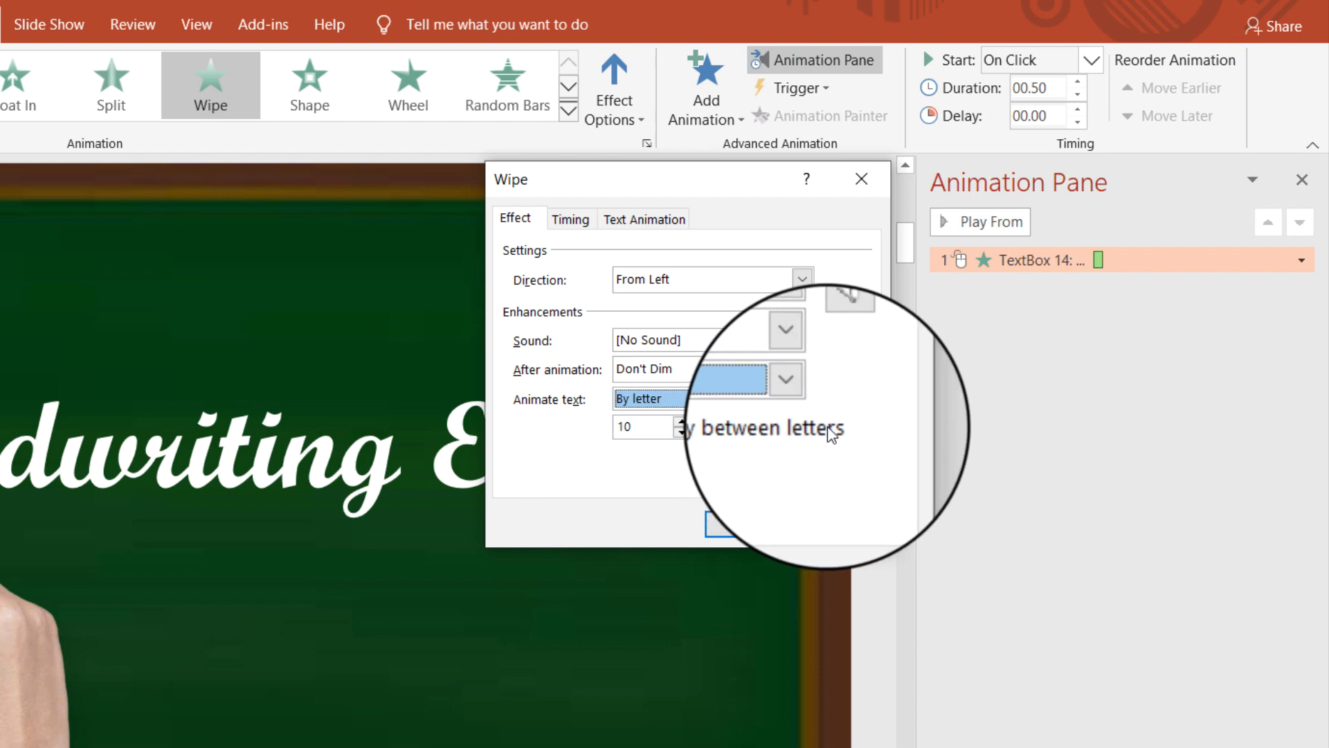
{"action": "left_click", "coordinate": [647, 424]}
{"action": "key", "text": "BackSpace"}
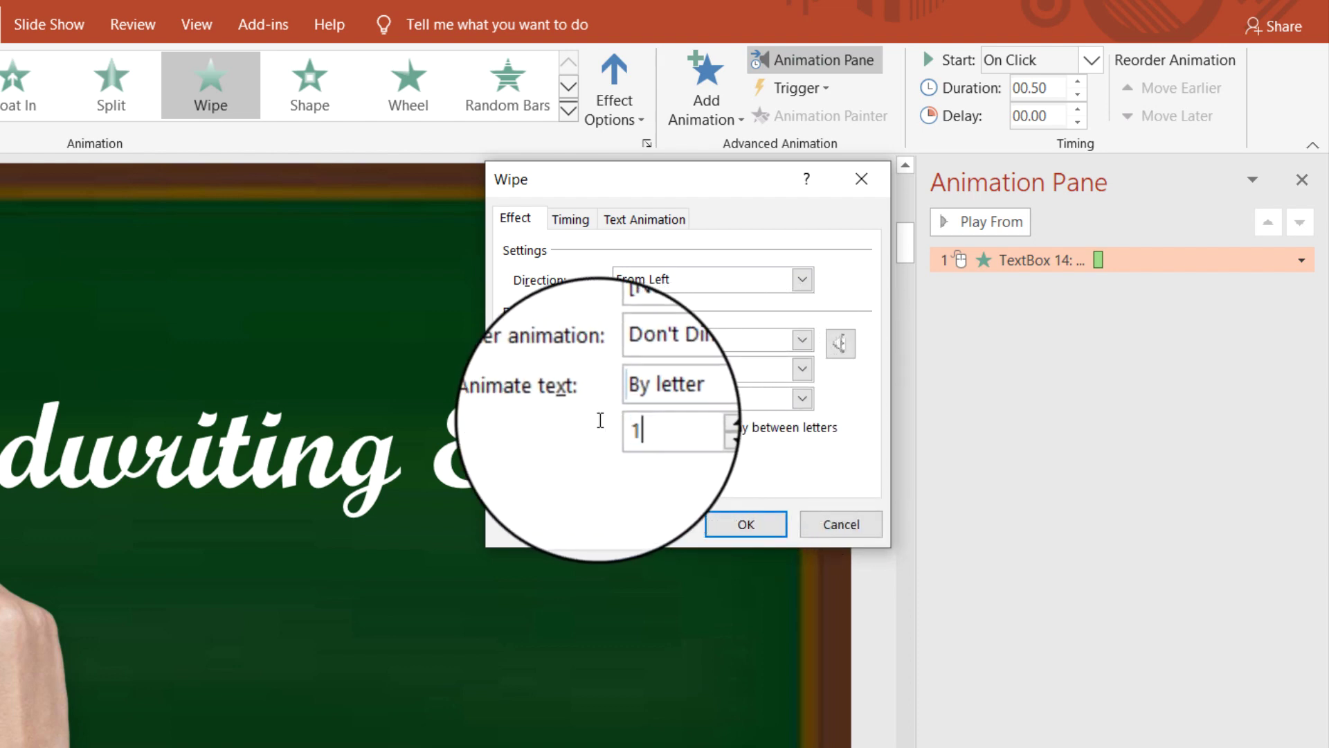
{"action": "type", "text": "0"}
{"action": "key", "text": "Return"}
{"action": "left_click", "coordinate": [991, 222]}
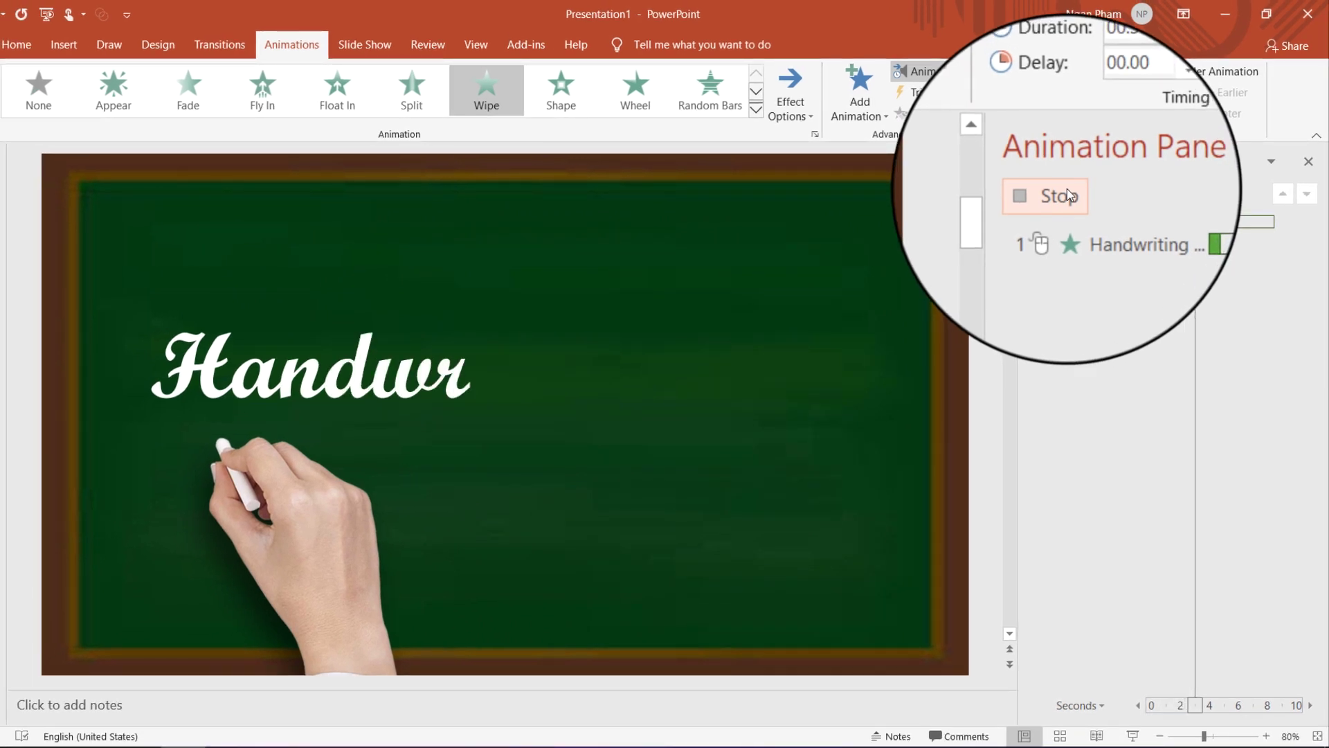
Step: Change the text wipe's duration to 00.30 seconds and replay the animation
{"action": "left_click", "coordinate": [1066, 189]}
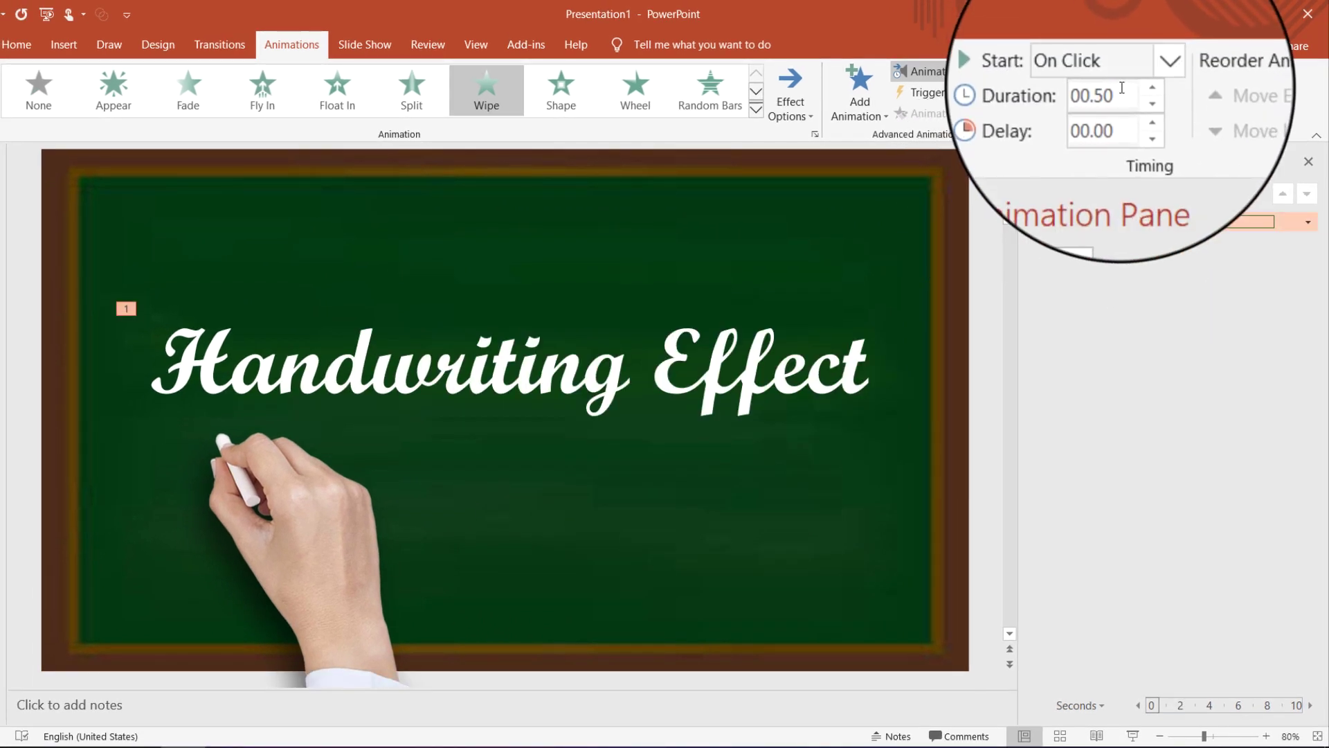
{"action": "left_click", "coordinate": [1116, 93]}
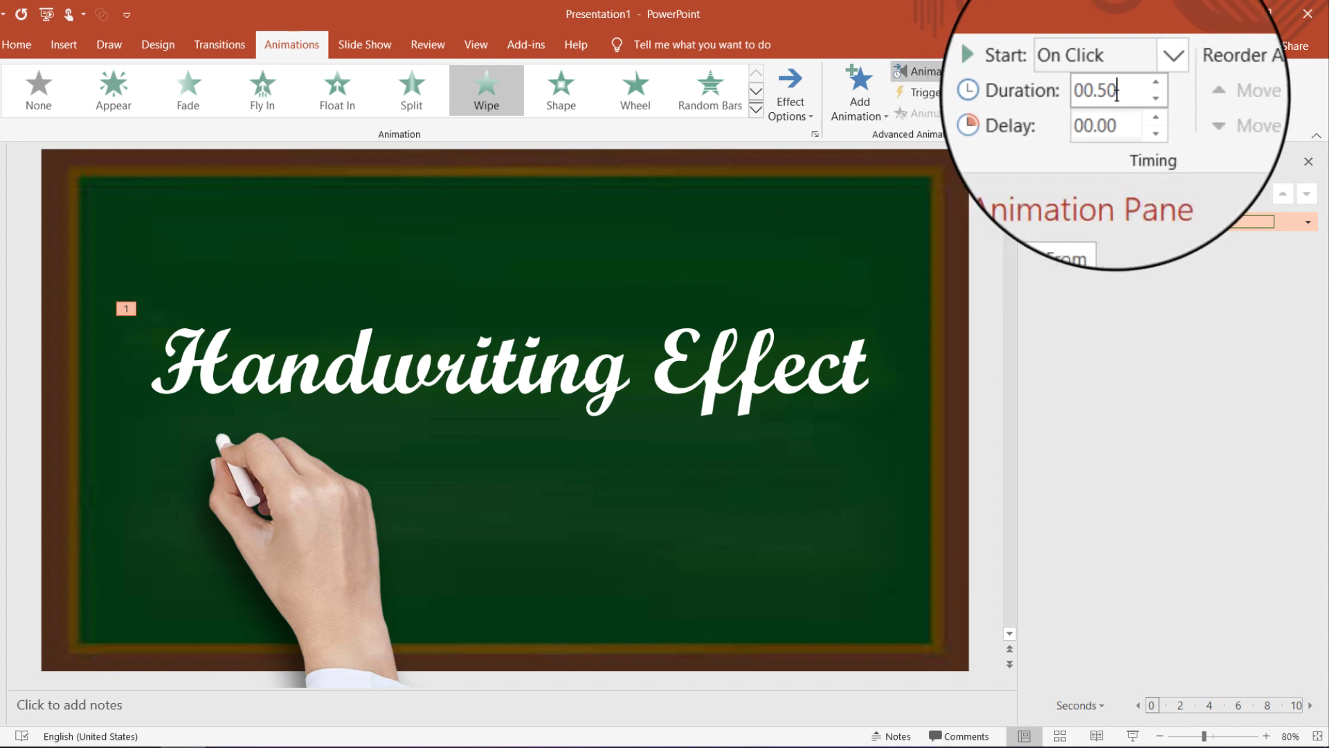
{"action": "key", "text": "Left"}
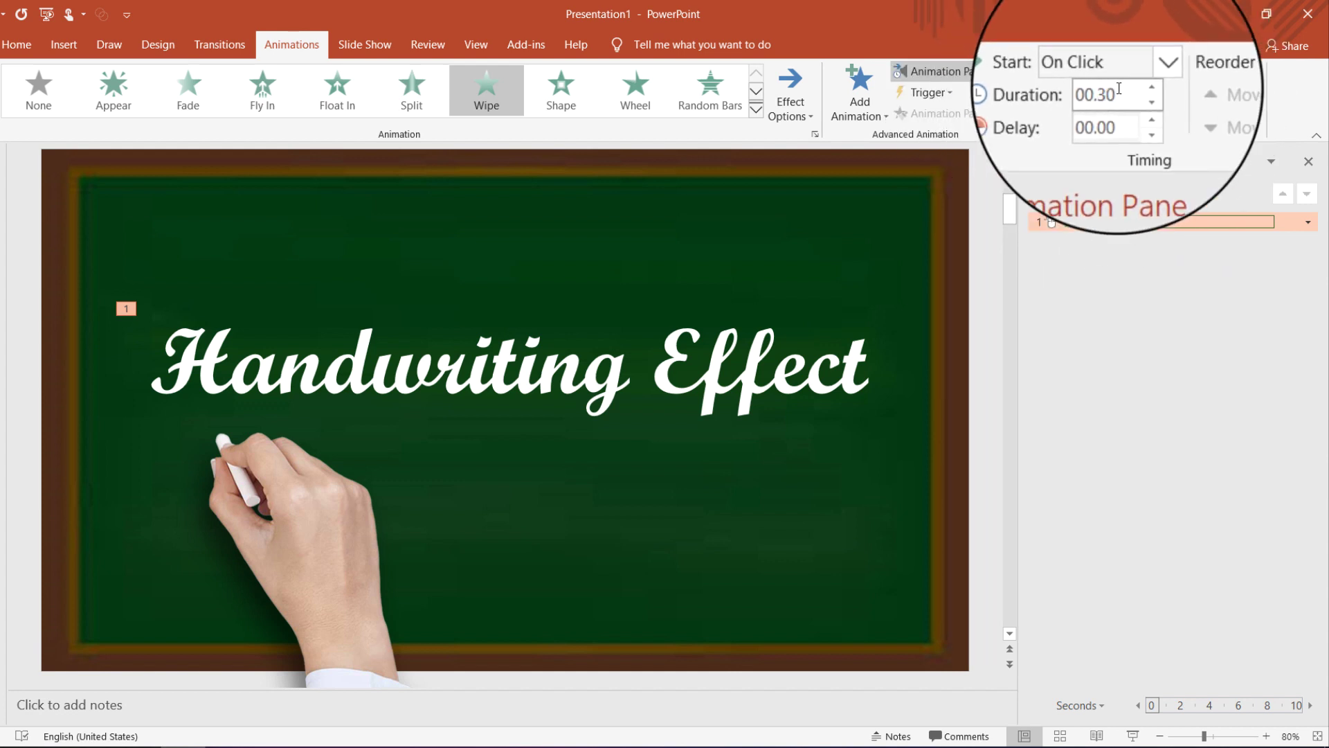
{"action": "left_click", "coordinate": [1075, 196]}
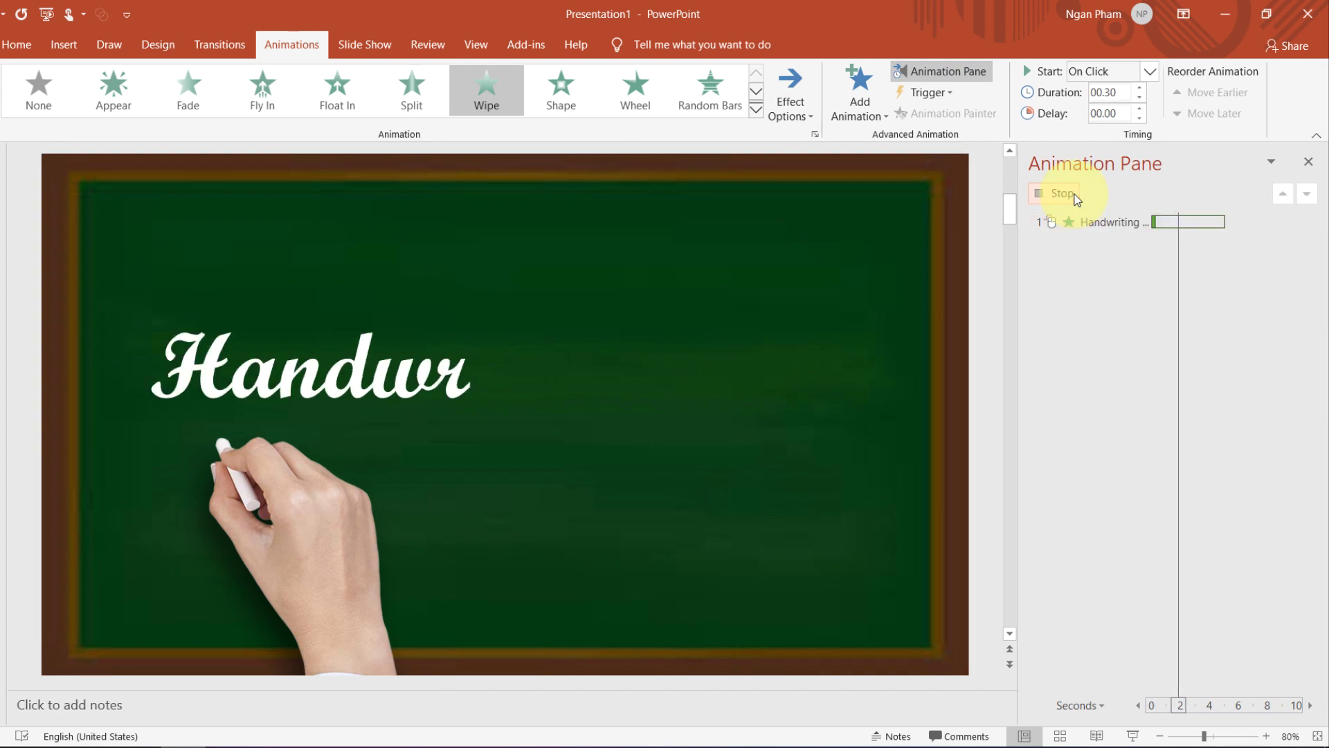
{"action": "left_click", "coordinate": [1142, 300]}
{"action": "left_click", "coordinate": [347, 538]}
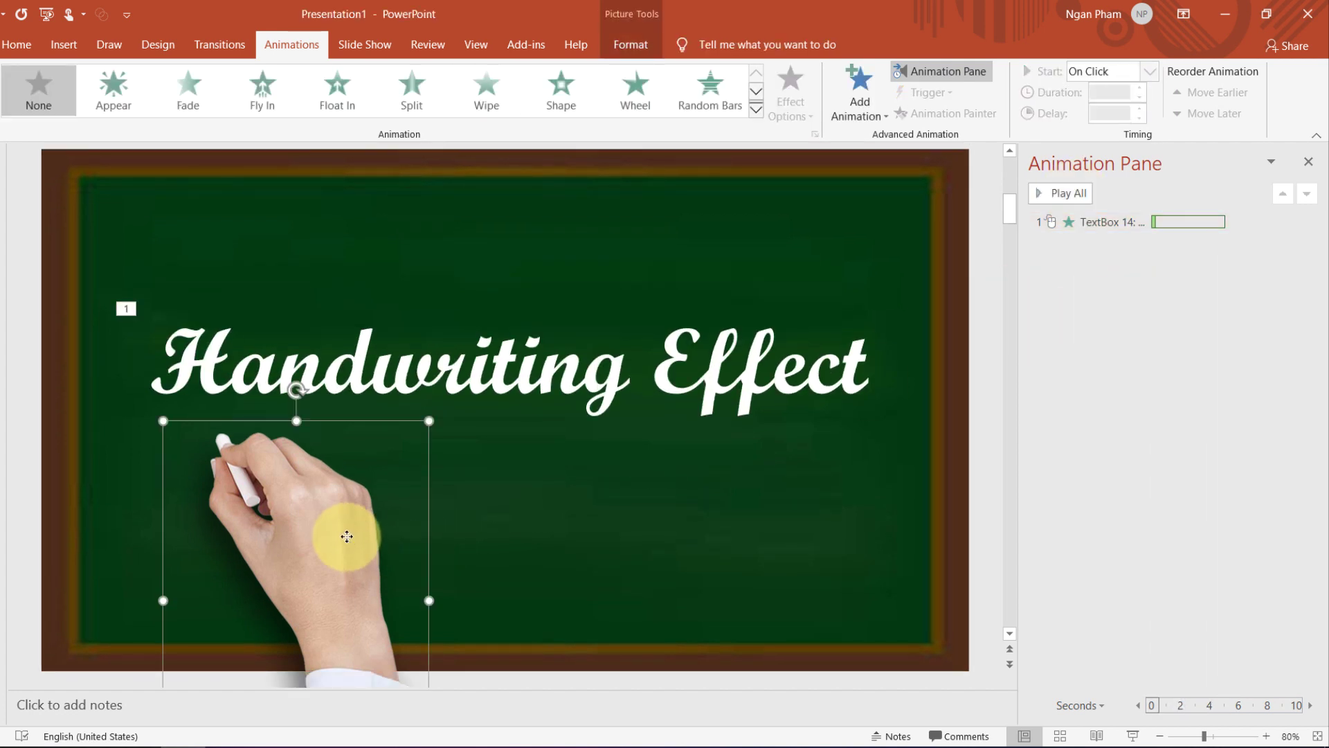
Step: Choose Custom Path from the Motion Paths effects for the hand picture
{"action": "left_click", "coordinate": [860, 104]}
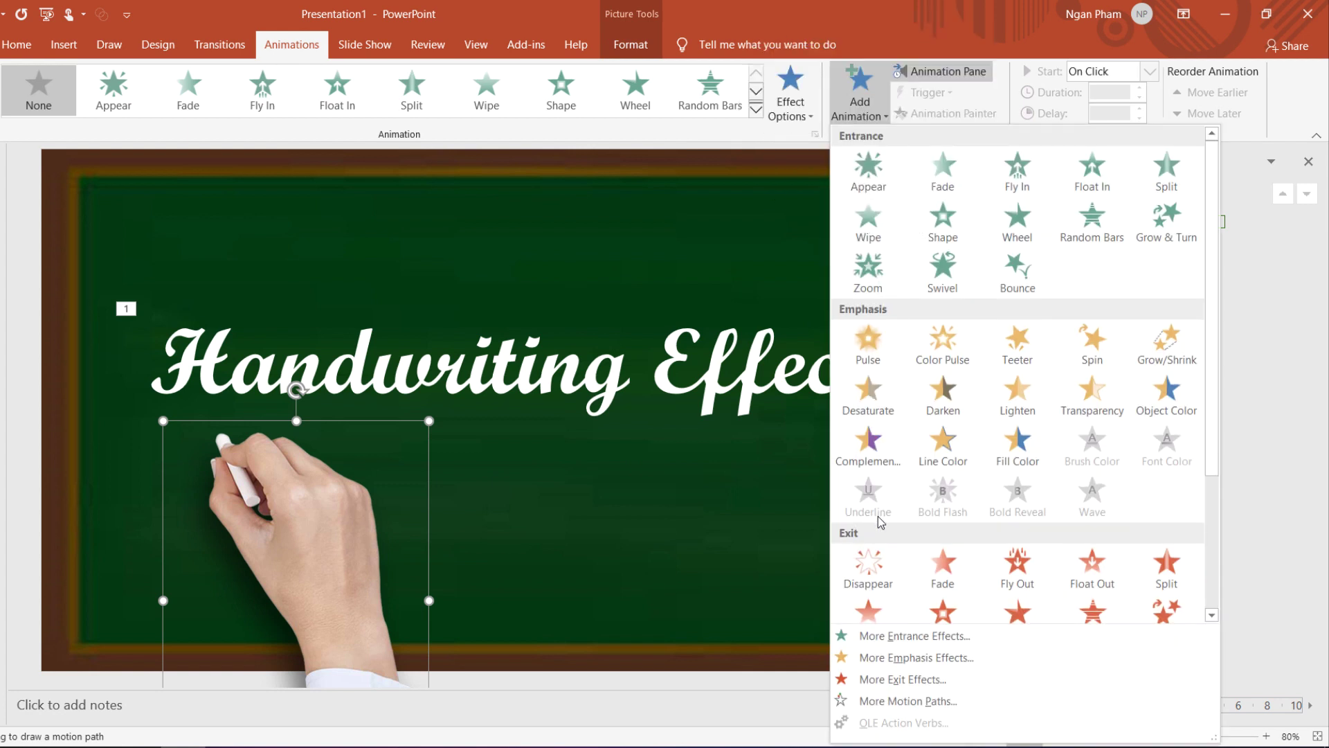
{"action": "scroll", "coordinate": [878, 516], "scroll_direction": "down", "scroll_amount": 3}
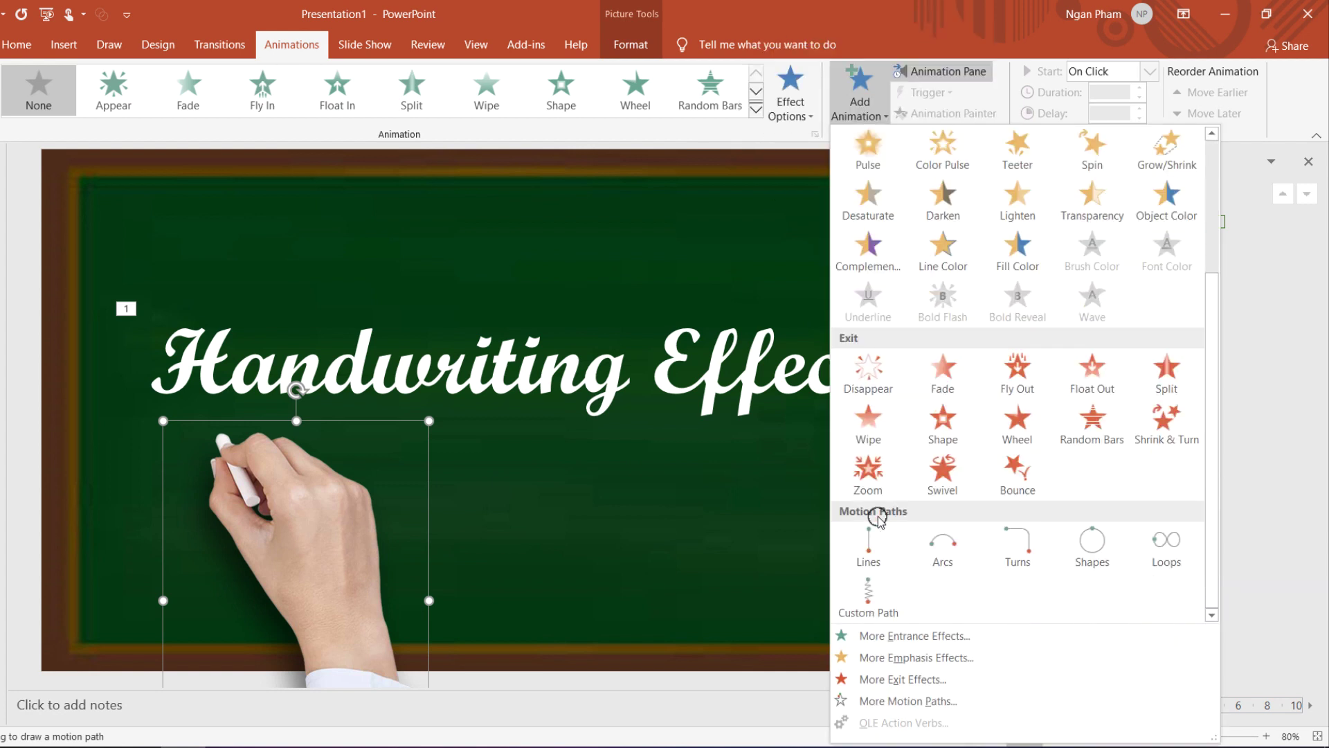
{"action": "left_click", "coordinate": [867, 593]}
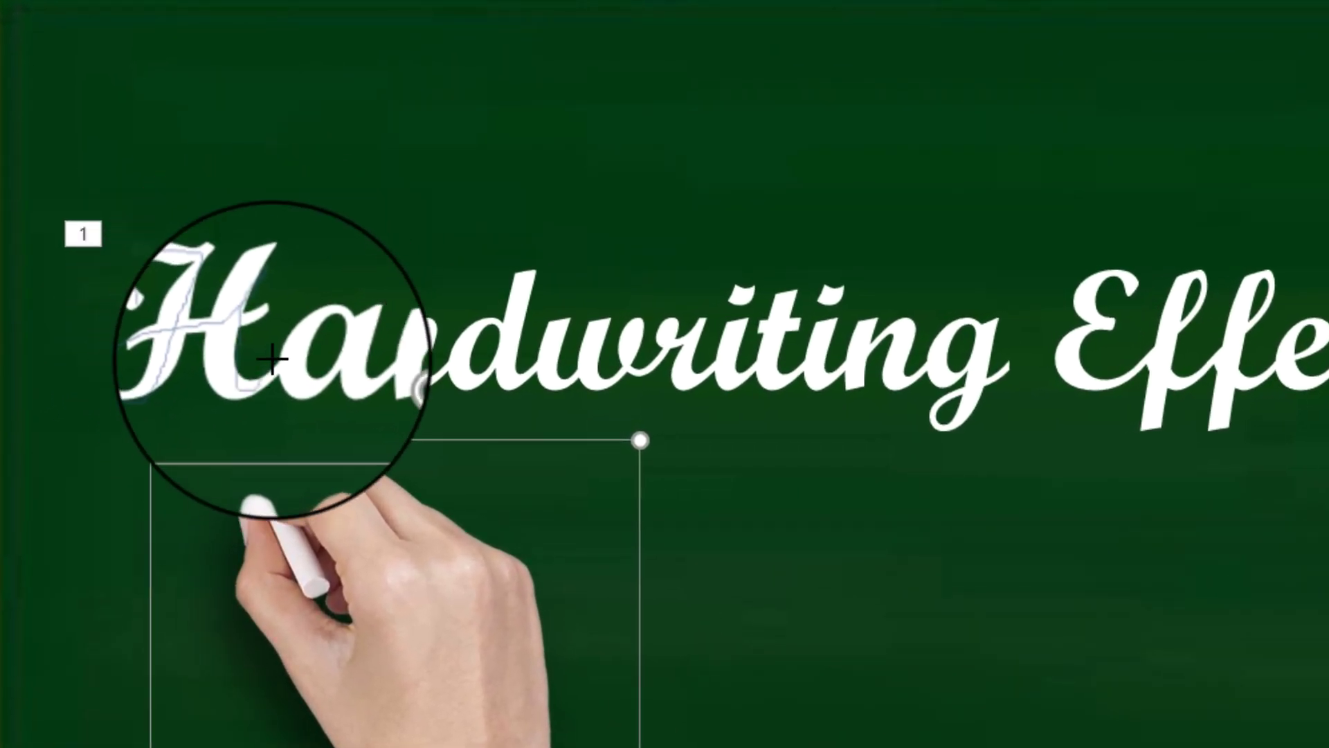
Step: Draw the hand's custom motion path along the full 'Handwriting Effect' title and finish it
{"action": "mouse_move", "coordinate": [158, 395]}
{"action": "left_mouse_down"}
{"action": "mouse_move", "coordinate": [386, 371]}
{"action": "mouse_move", "coordinate": [461, 339]}
{"action": "mouse_move", "coordinate": [516, 276]}
{"action": "mouse_move", "coordinate": [510, 381]}
{"action": "mouse_move", "coordinate": [553, 335]}
{"action": "mouse_move", "coordinate": [603, 355]}
{"action": "mouse_move", "coordinate": [676, 297]}
{"action": "mouse_move", "coordinate": [697, 323]}
{"action": "mouse_move", "coordinate": [685, 377]}
{"action": "mouse_move", "coordinate": [738, 326]}
{"action": "mouse_move", "coordinate": [780, 313]}
{"action": "mouse_move", "coordinate": [766, 374]}
{"action": "mouse_move", "coordinate": [811, 376]}
{"action": "mouse_move", "coordinate": [889, 323]}
{"action": "mouse_move", "coordinate": [884, 374]}
{"action": "mouse_move", "coordinate": [918, 286]}
{"action": "mouse_move", "coordinate": [956, 264]}
{"action": "mouse_move", "coordinate": [942, 395]}
{"action": "mouse_move", "coordinate": [1148, 357]}
{"action": "mouse_move", "coordinate": [1260, 354]}
{"action": "left_mouse_up"}
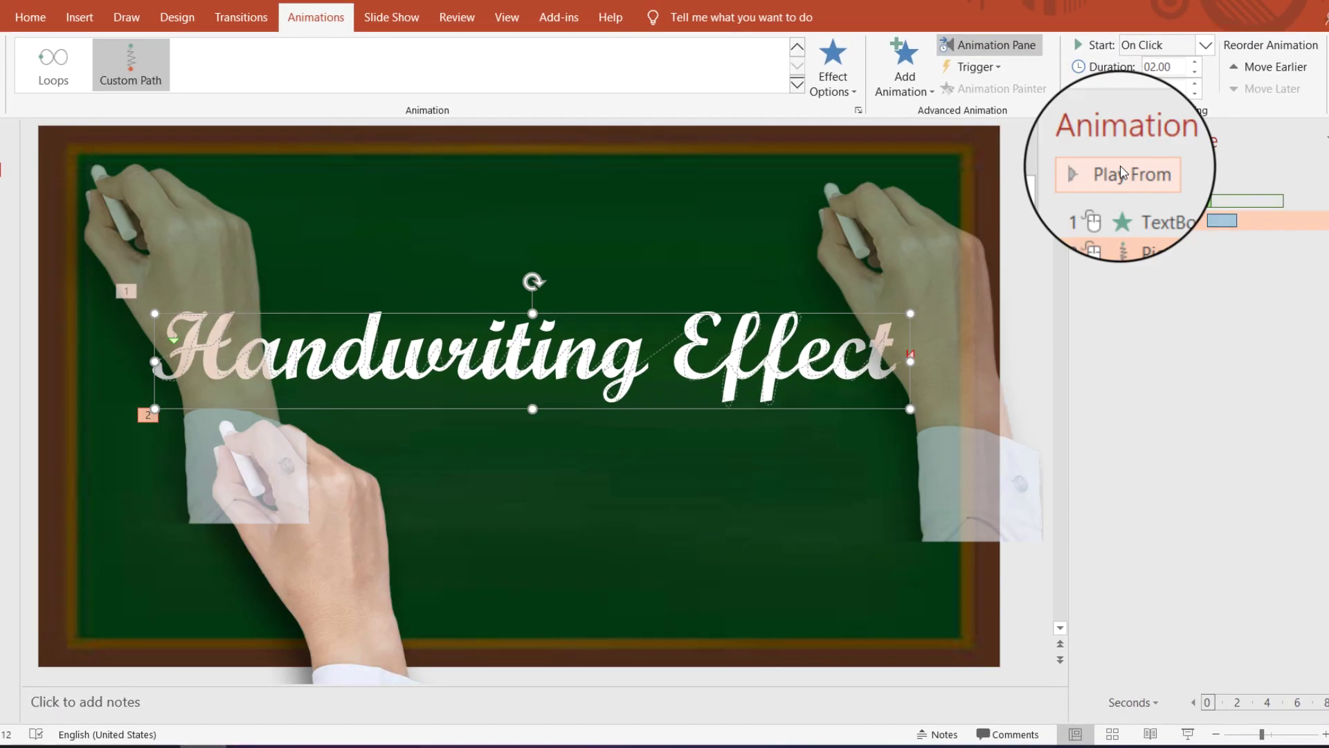
{"action": "left_click", "coordinate": [1123, 173]}
{"action": "left_click", "coordinate": [1160, 329]}
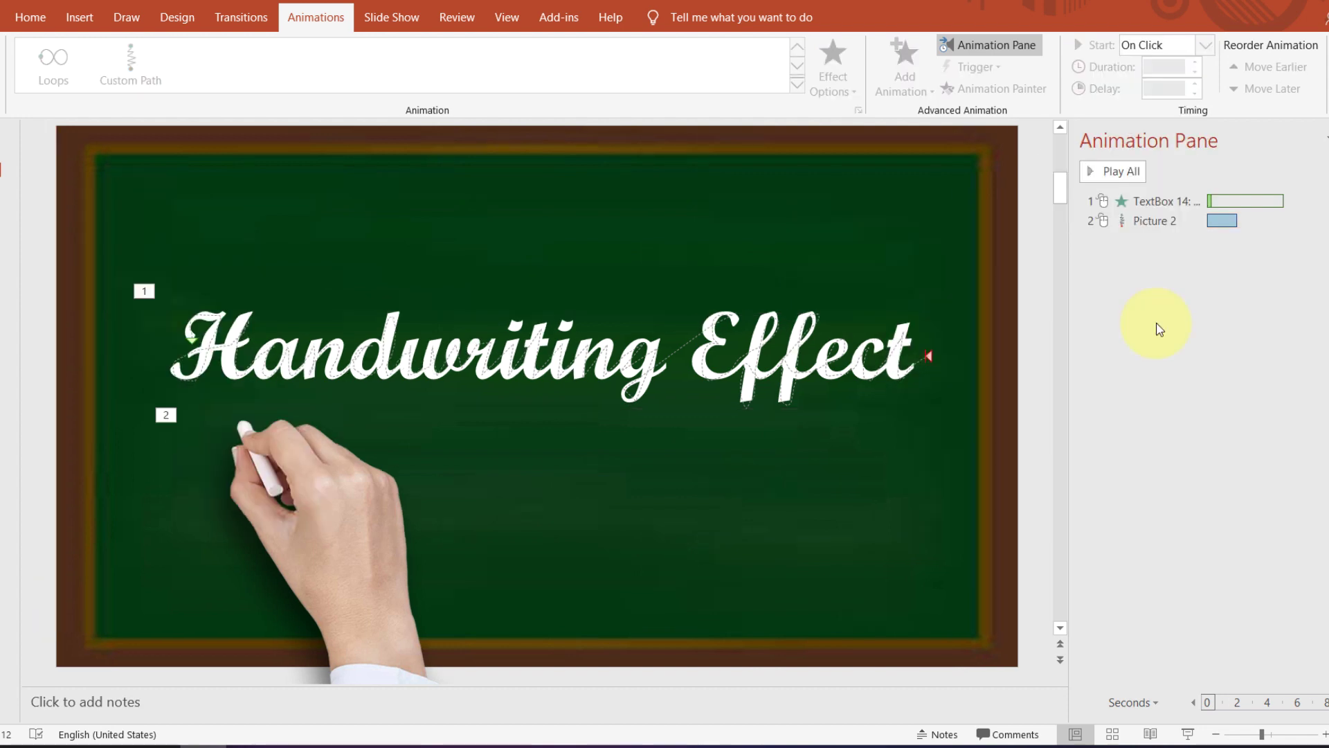
Step: Set the hand path's Smooth start and Smooth end to 0 sec
{"action": "left_click", "coordinate": [1163, 221]}
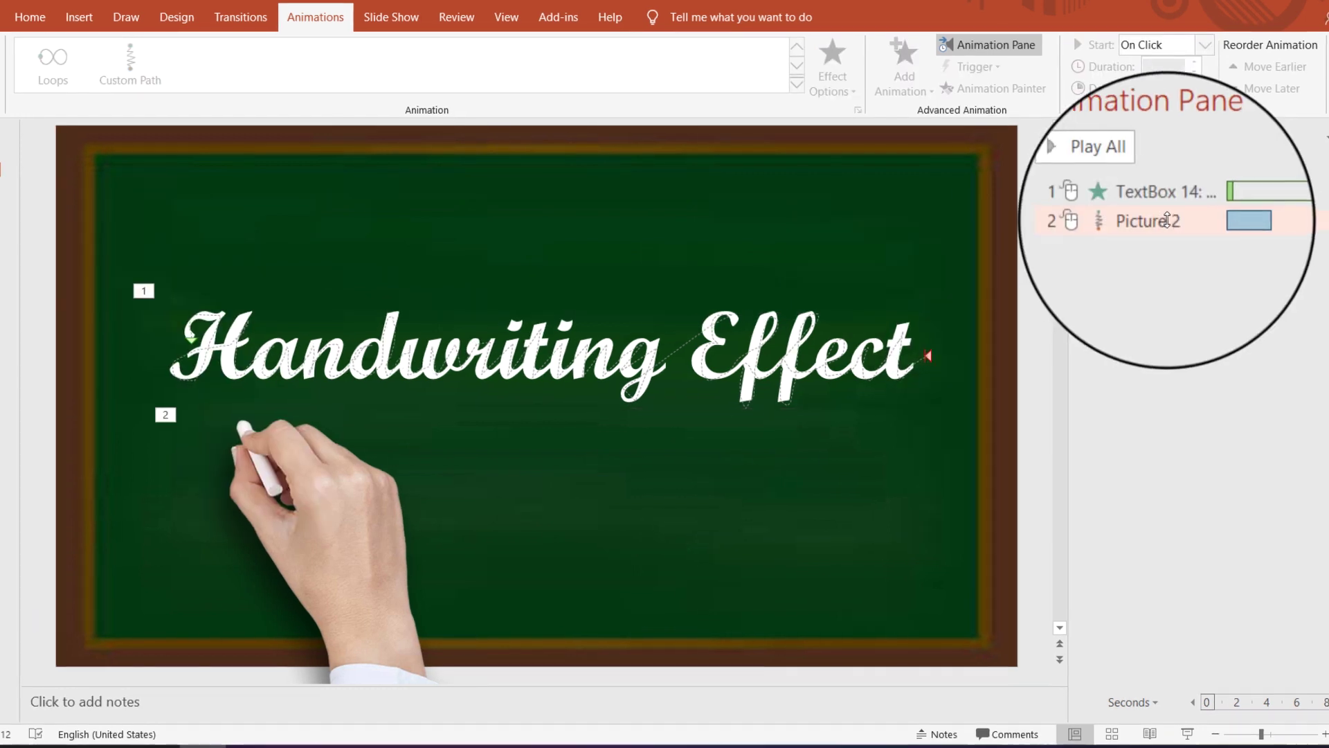
{"action": "right_click", "coordinate": [1163, 220]}
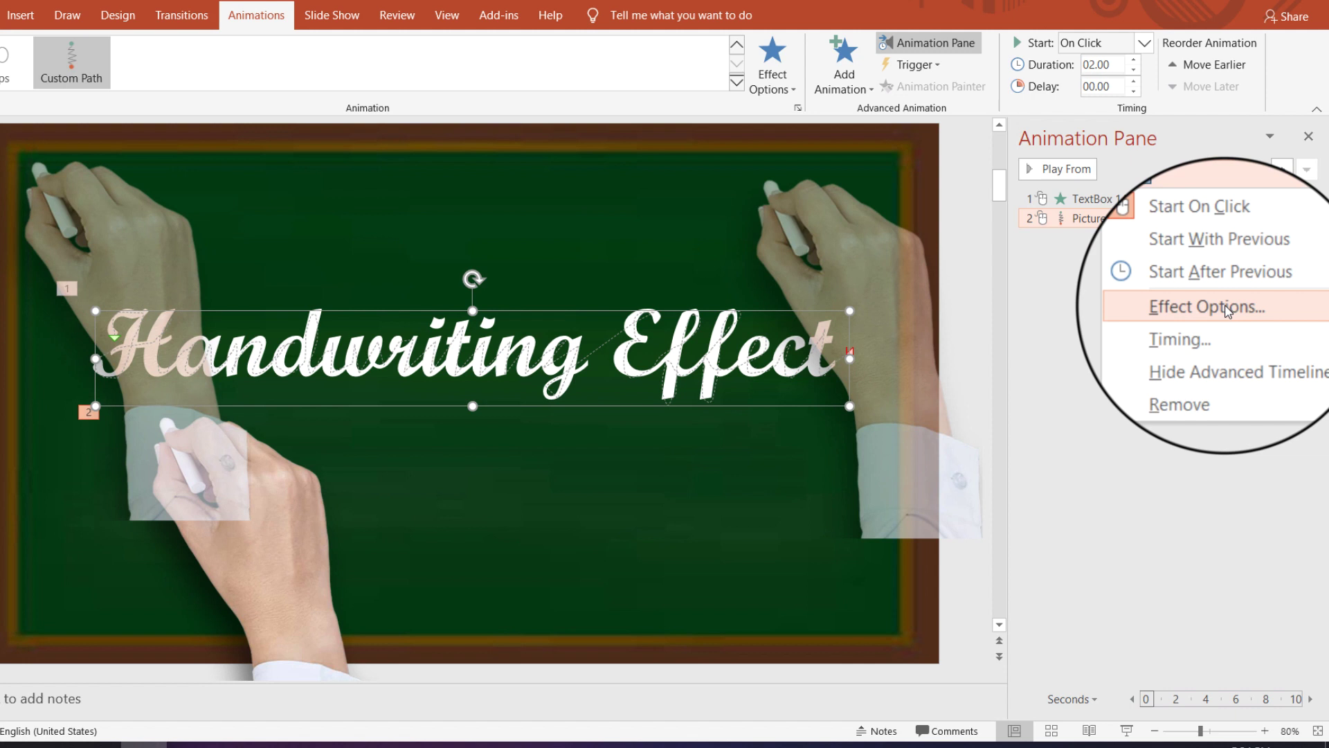
{"action": "left_click", "coordinate": [1227, 311]}
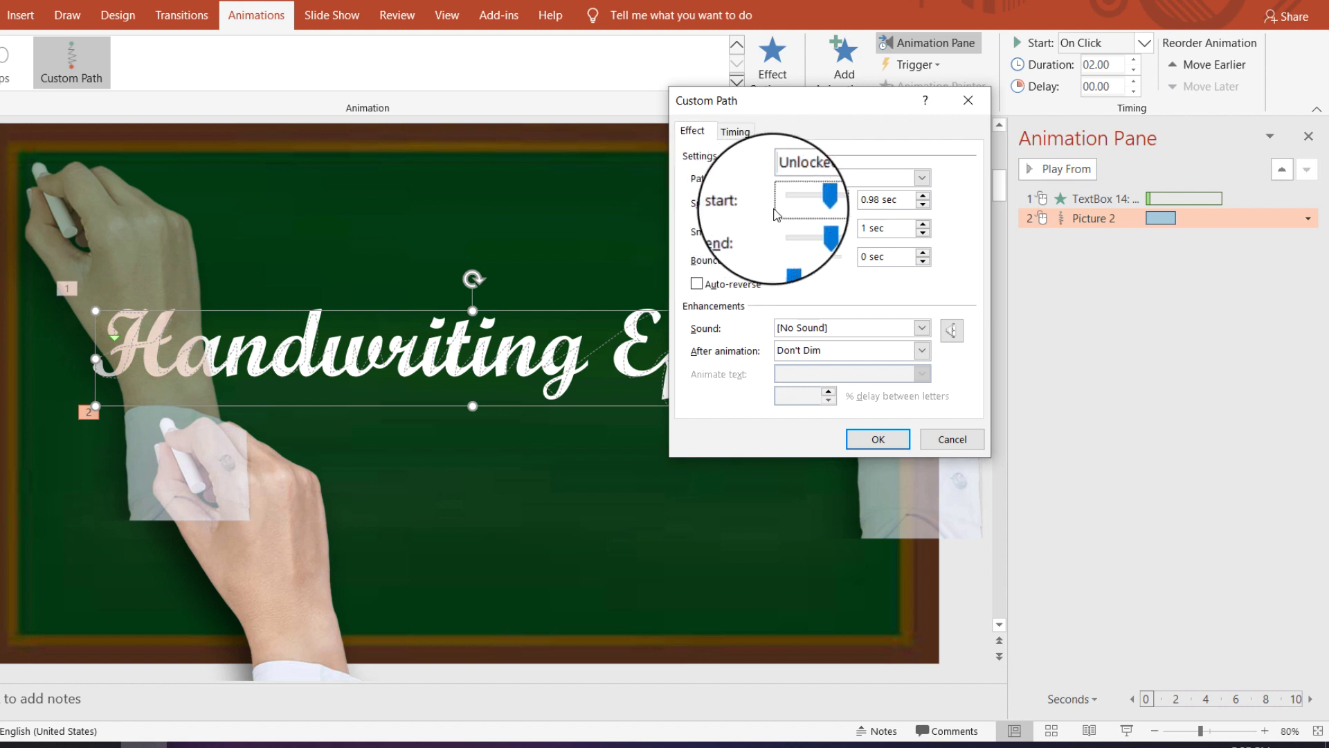
{"action": "left_click_drag", "start_coordinate": [812, 199], "coordinate": [787, 200]}
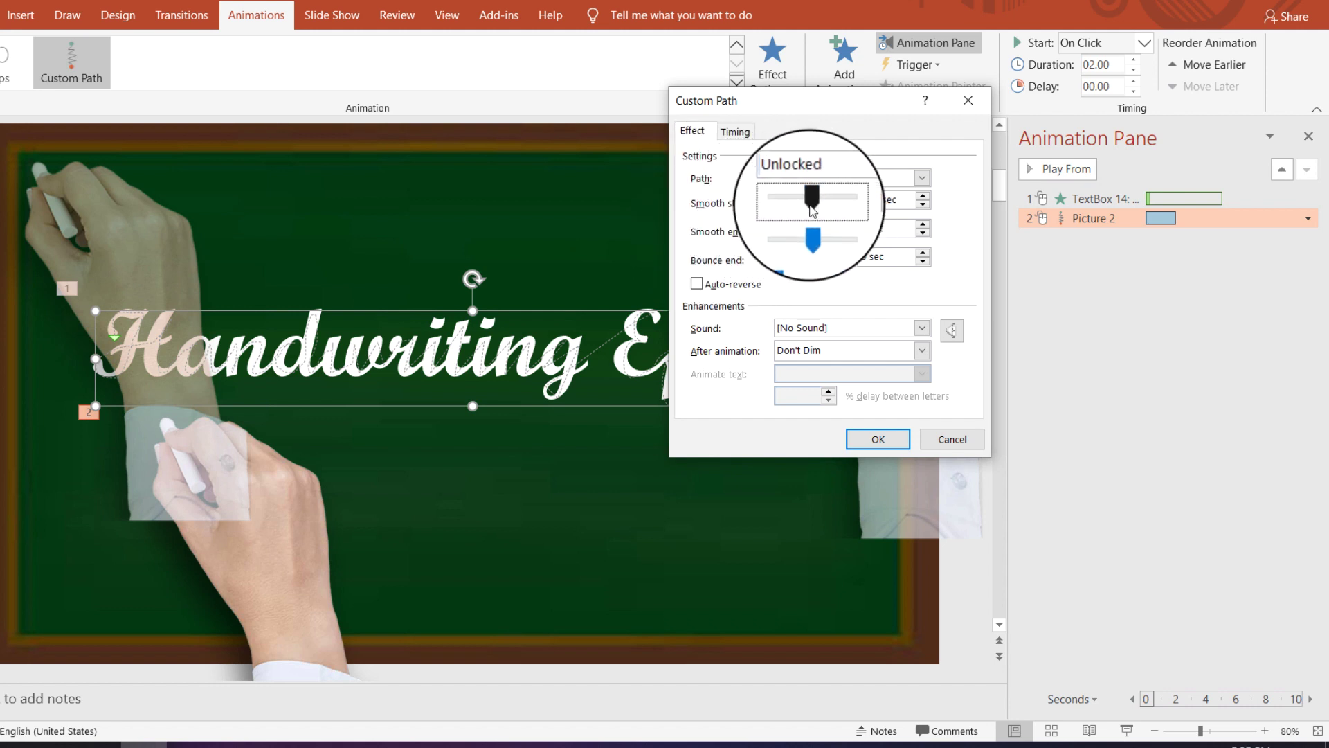
{"action": "left_click", "coordinate": [878, 439]}
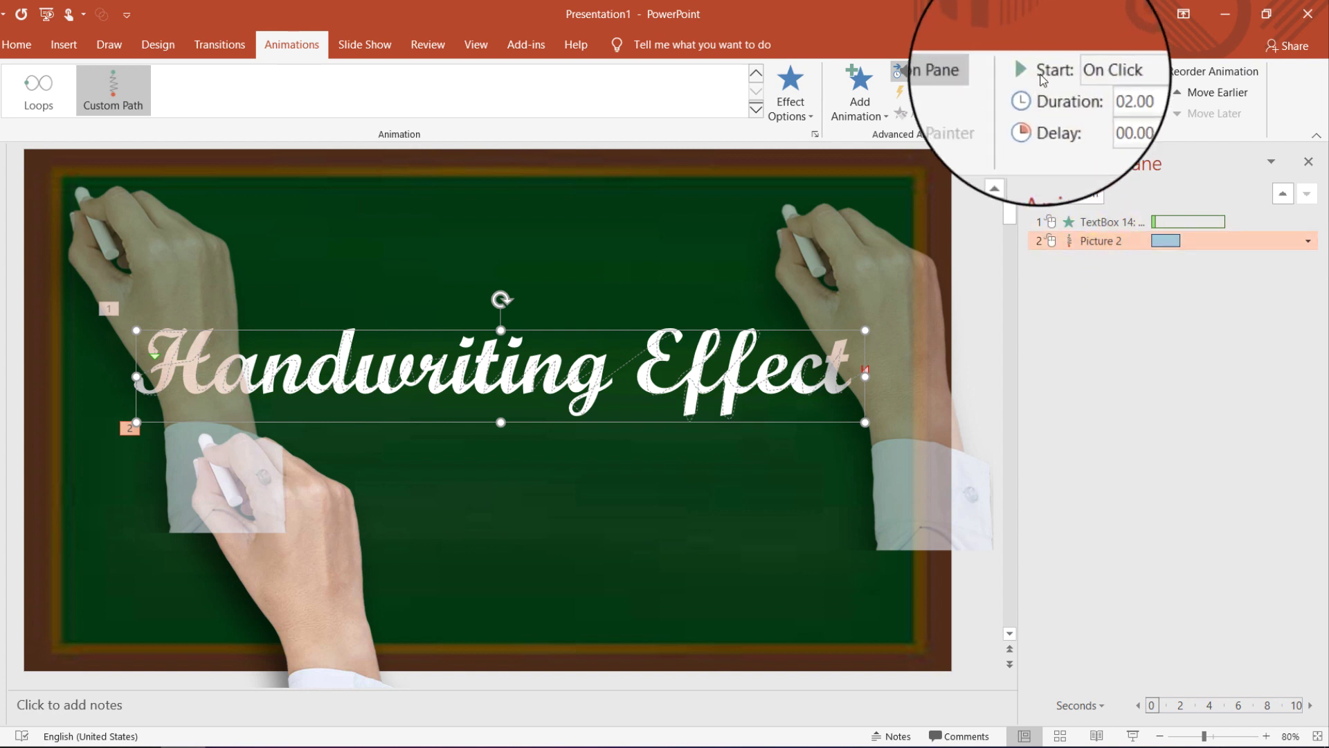
Step: Make the hand's motion start With Previous and stretch its duration to about 05.10 seconds
{"action": "left_click", "coordinate": [1179, 59]}
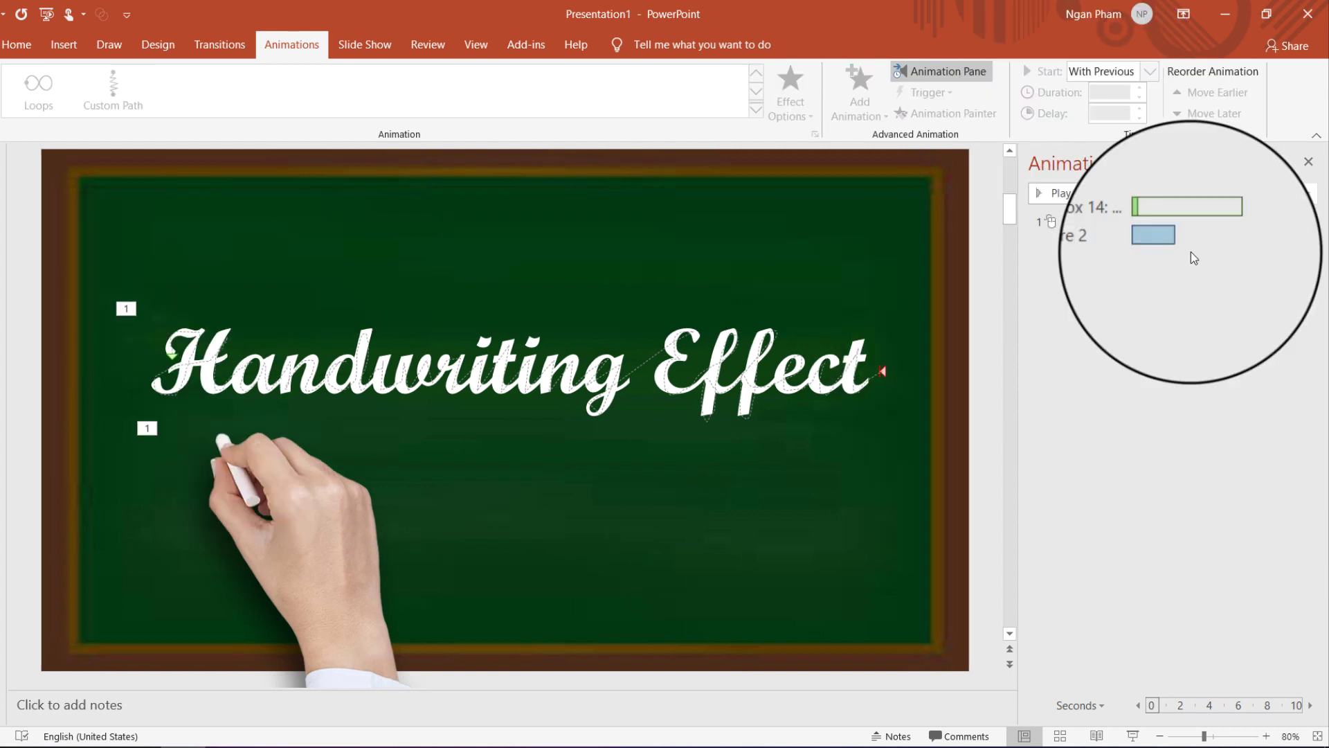
{"action": "left_click", "coordinate": [1187, 248]}
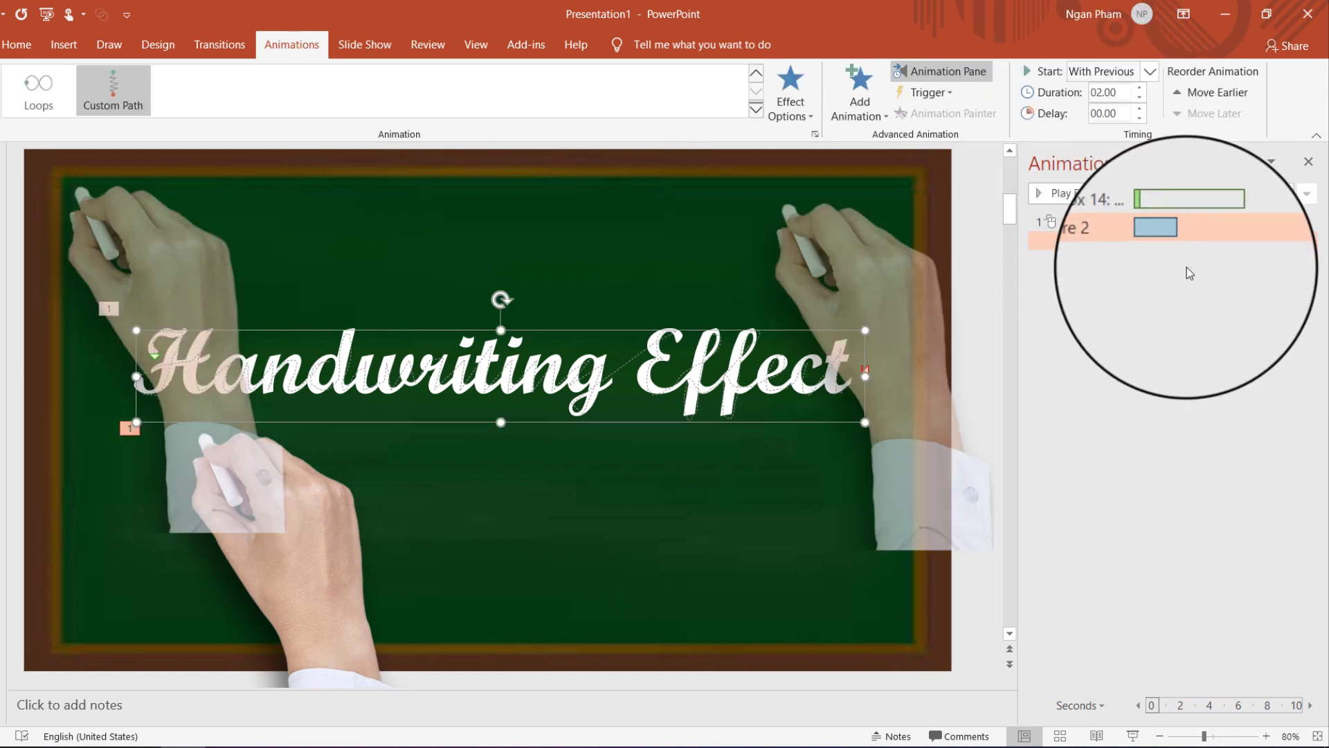
{"action": "left_click", "coordinate": [1186, 267]}
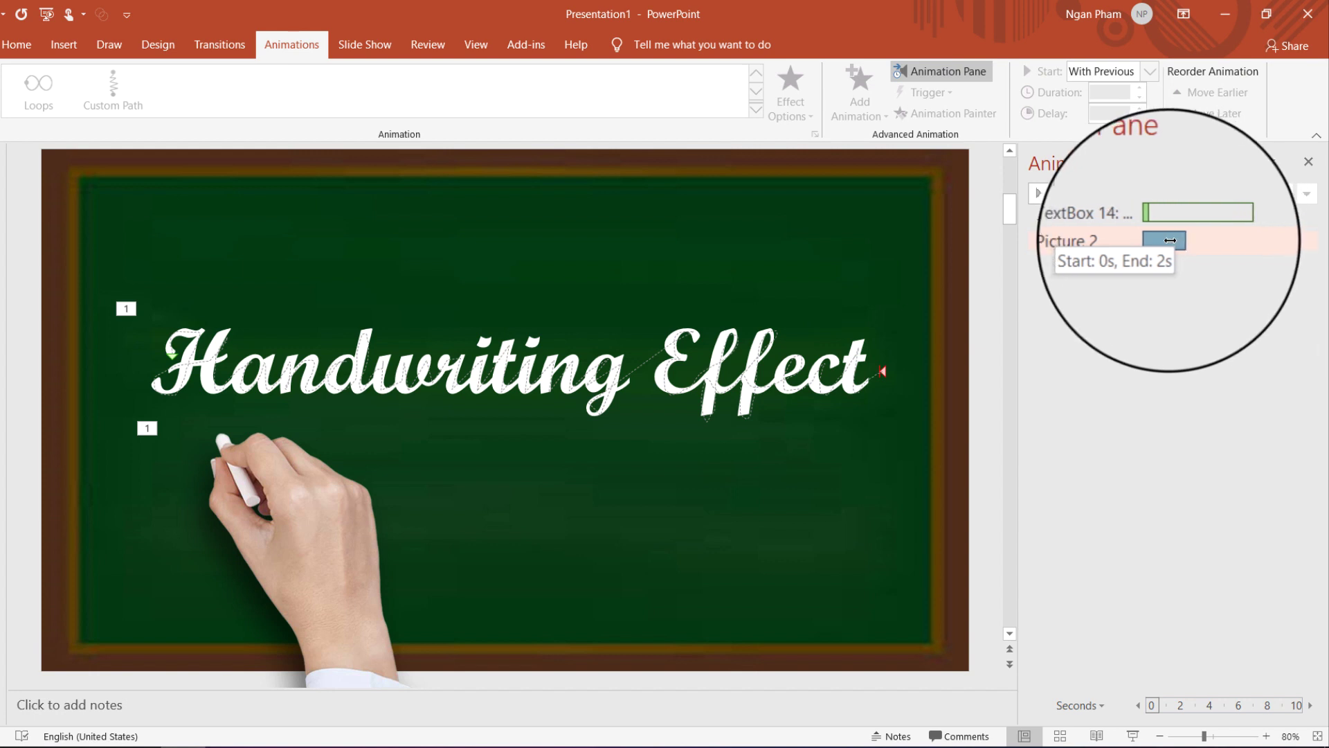
{"action": "left_click", "coordinate": [1177, 243]}
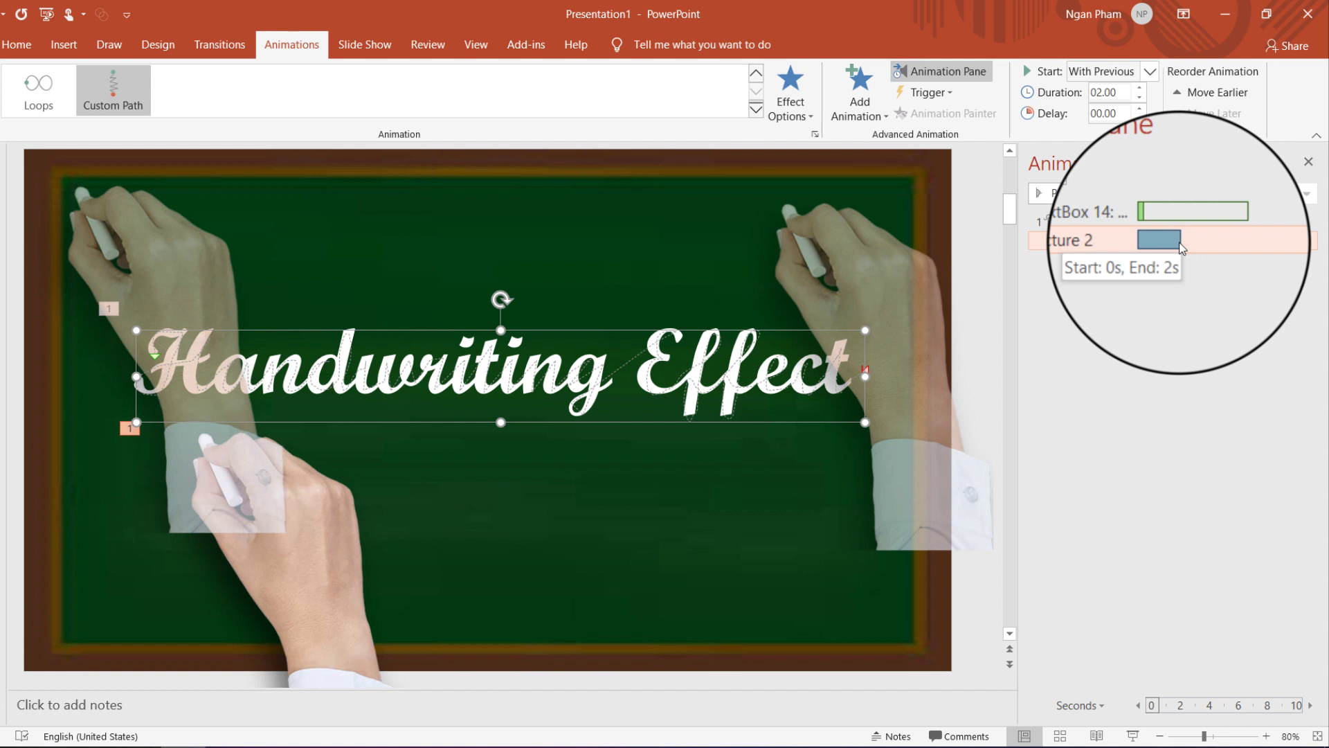
{"action": "left_click_drag", "start_coordinate": [1180, 240], "coordinate": [1222, 243]}
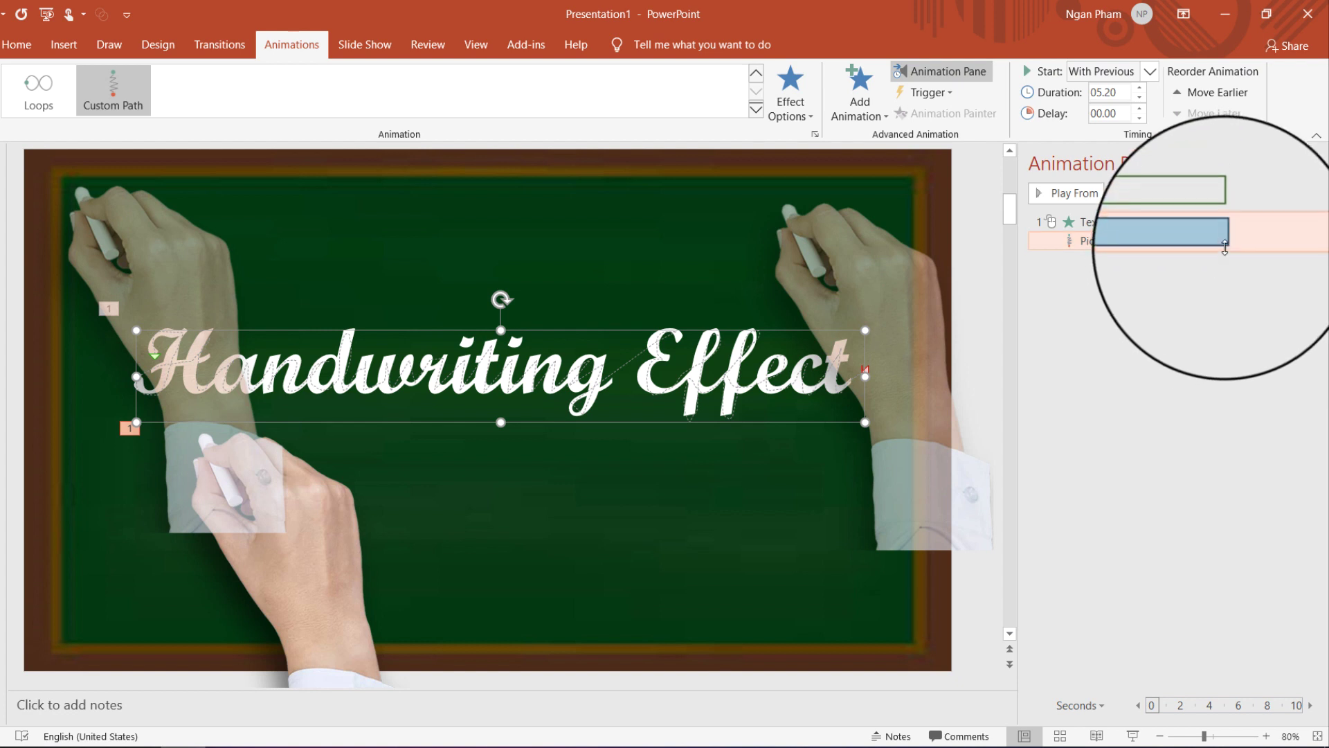
{"action": "left_click_drag", "start_coordinate": [1225, 243], "coordinate": [1215, 239]}
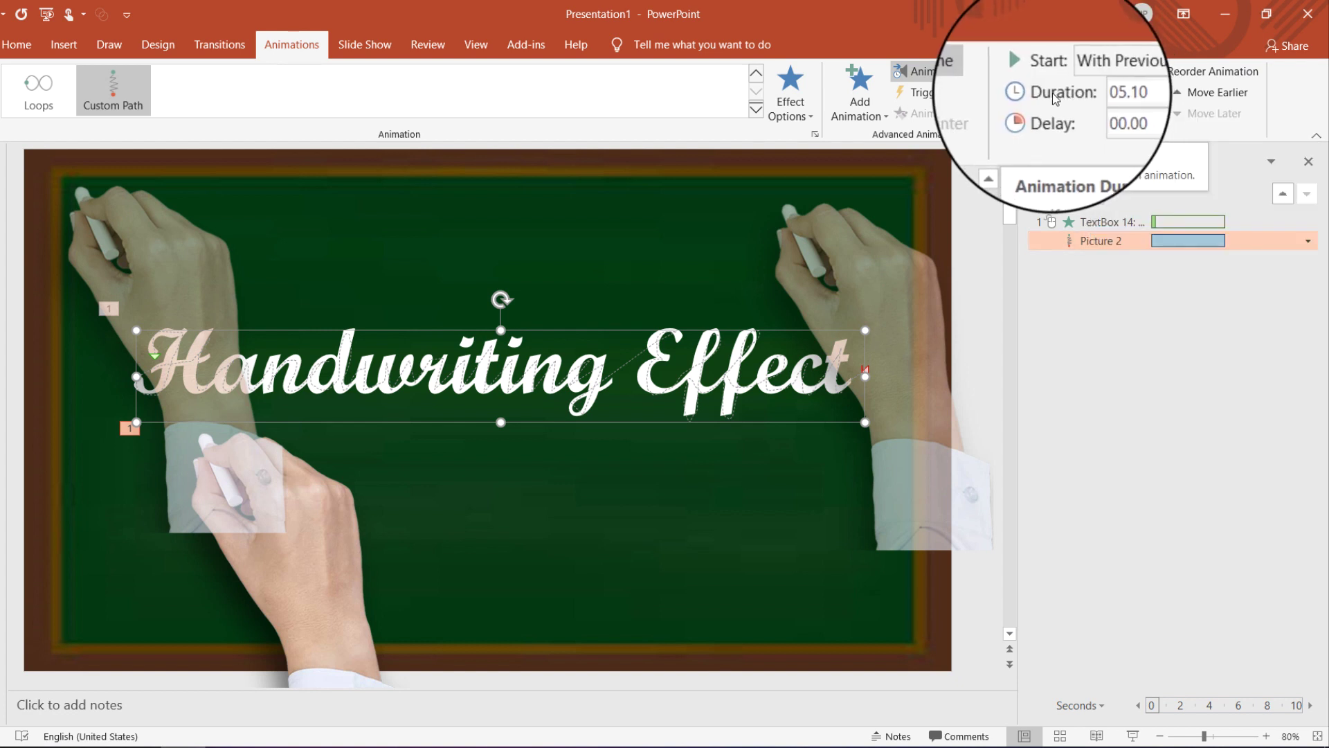
{"action": "left_click", "coordinate": [1092, 95]}
{"action": "double_click", "coordinate": [1092, 96]}
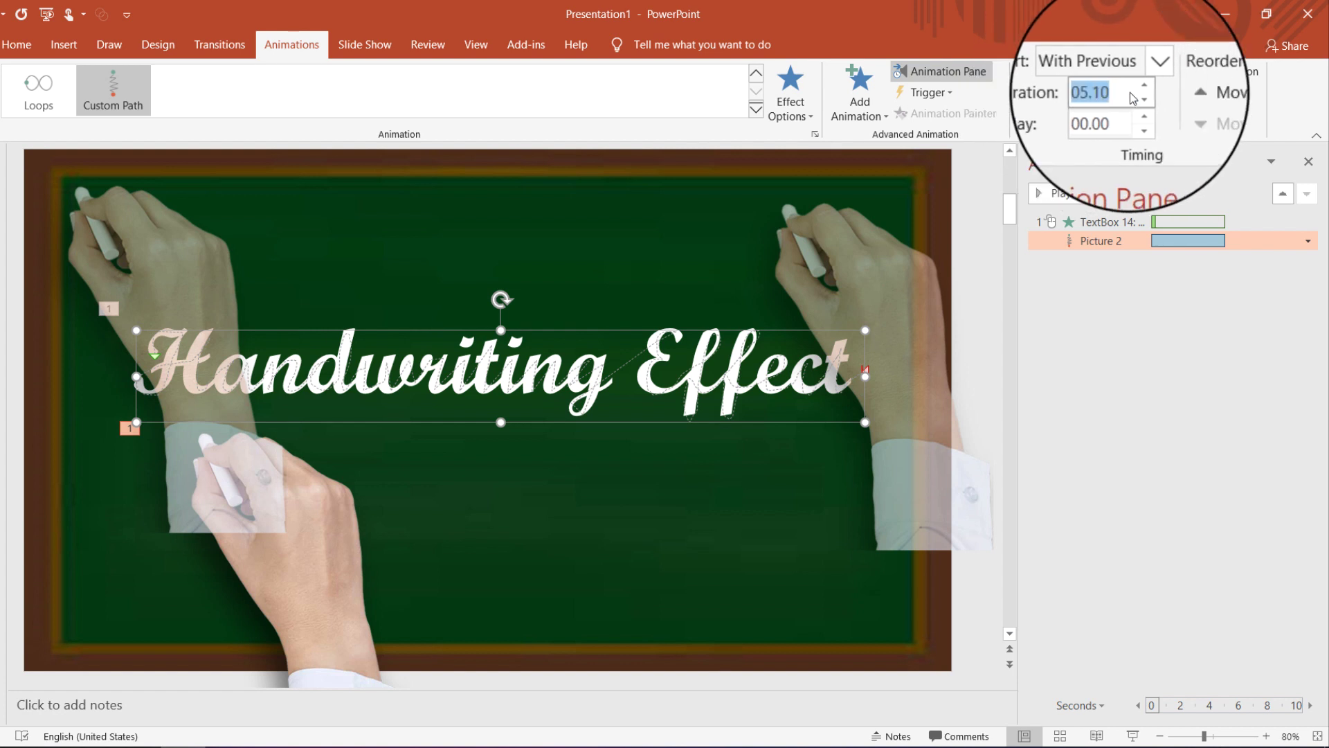
{"action": "left_click", "coordinate": [1067, 191]}
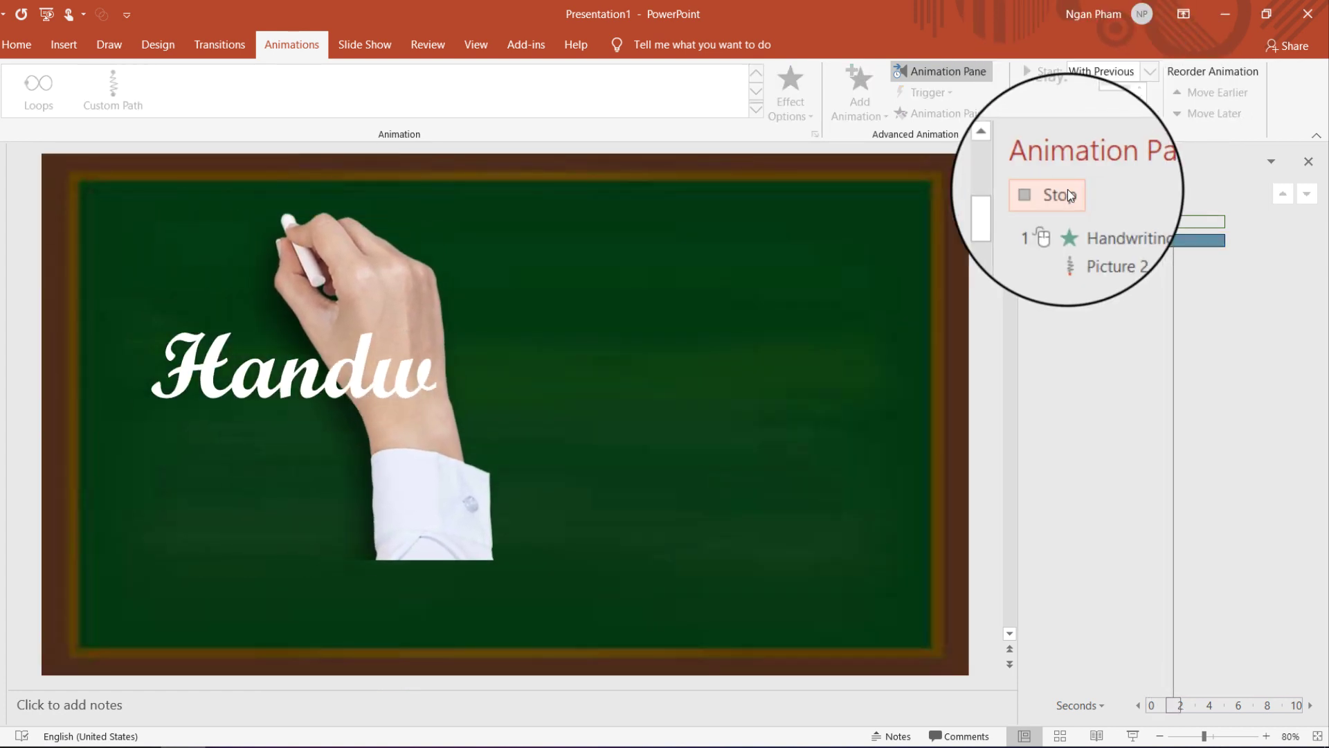
{"action": "left_click", "coordinate": [1068, 191]}
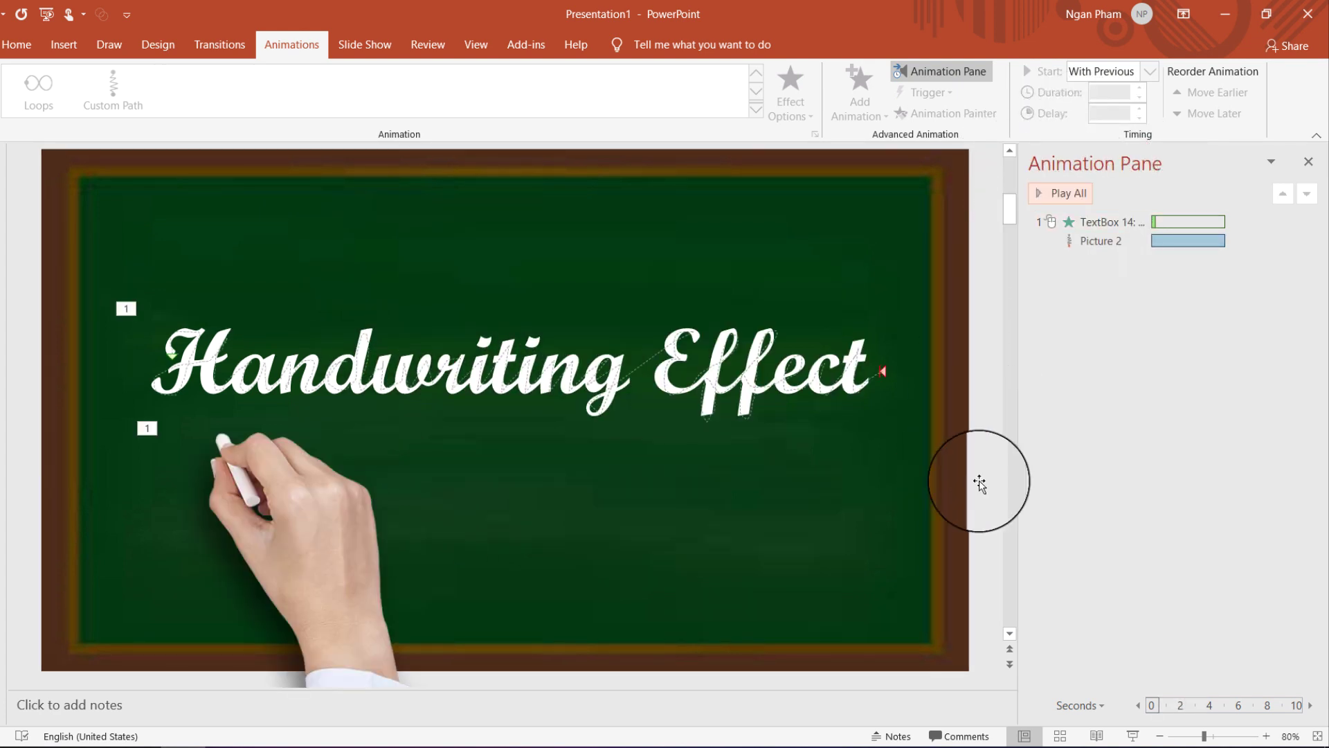
{"action": "left_click", "coordinate": [1107, 248]}
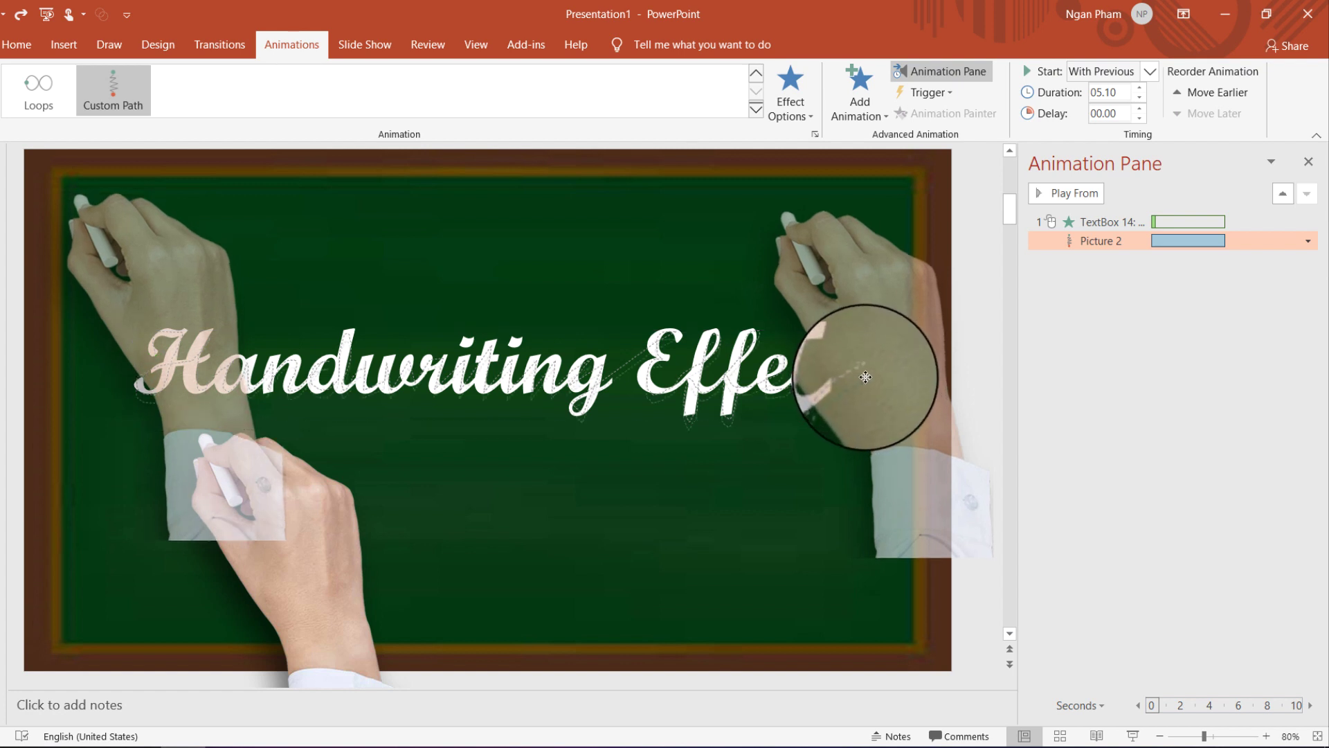
Step: Lower the hand's motion path so the chalk tracks the letters, then preview and start the slide show
{"action": "left_click_drag", "start_coordinate": [865, 372], "coordinate": [935, 518]}
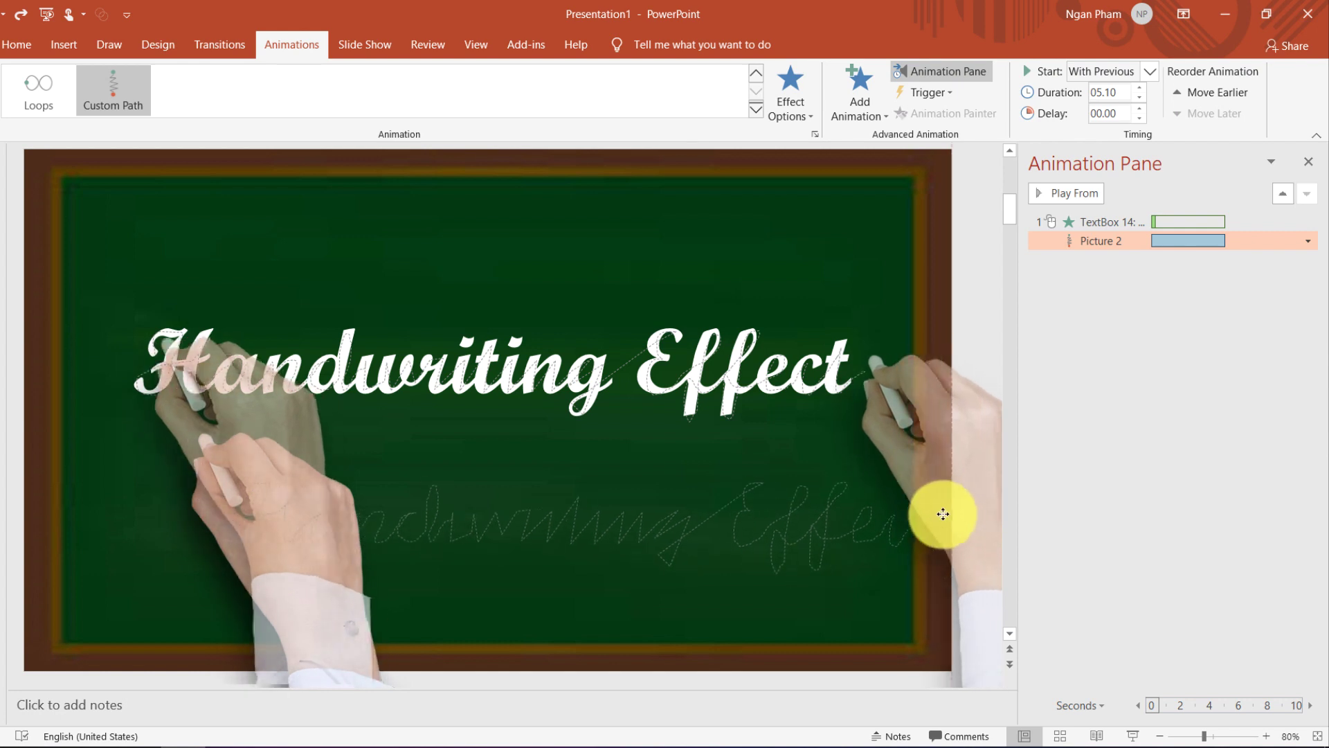
{"action": "left_click_drag", "start_coordinate": [943, 518], "coordinate": [943, 528]}
{"action": "left_click", "coordinate": [1049, 195]}
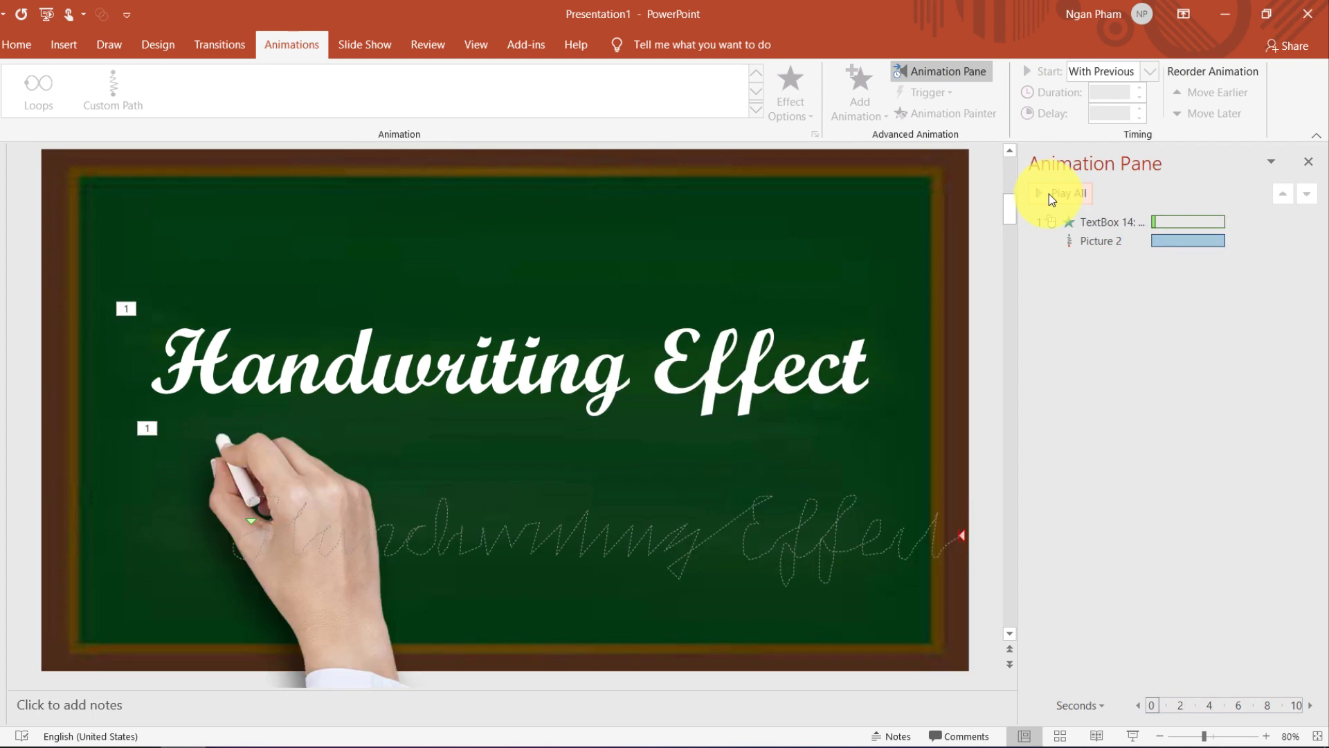
{"action": "left_click", "coordinate": [1133, 736]}
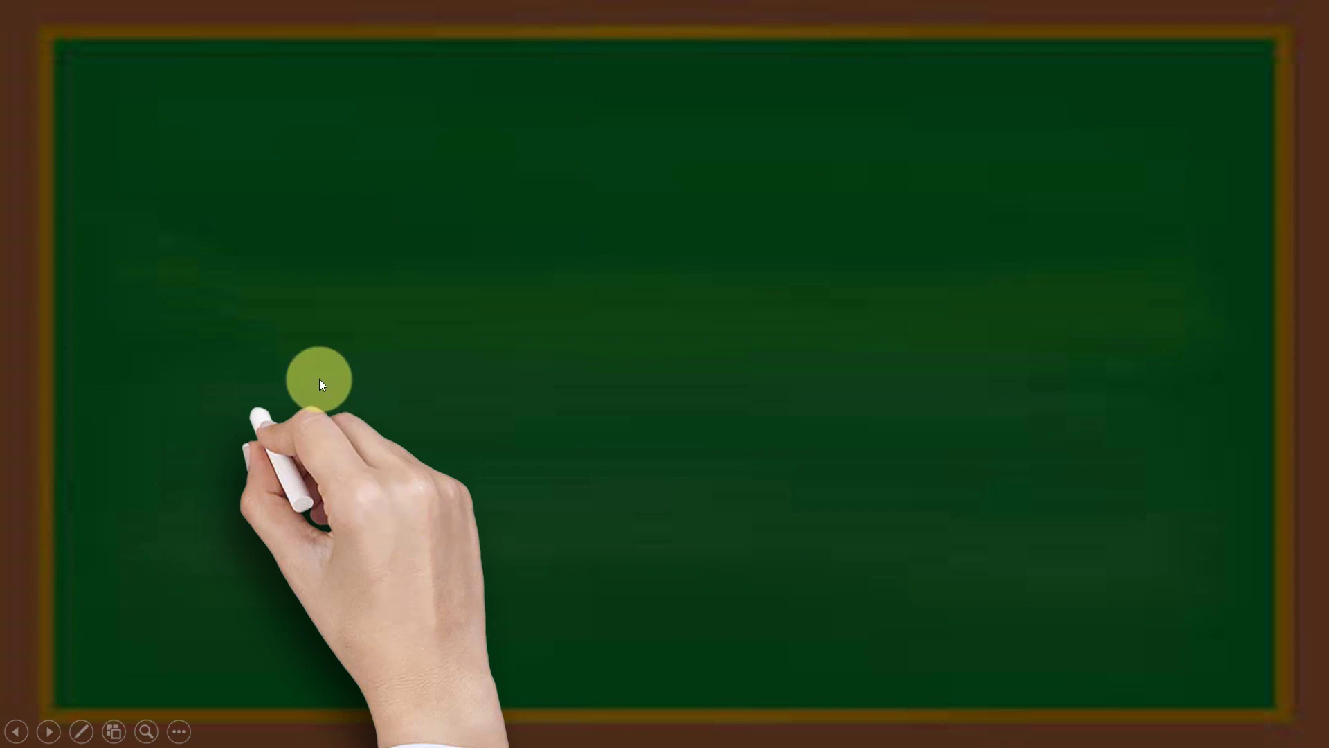
Step: Give the hand a Fly In entrance, move it first in the animation order, and rerun the show
{"action": "key", "text": "Escape"}
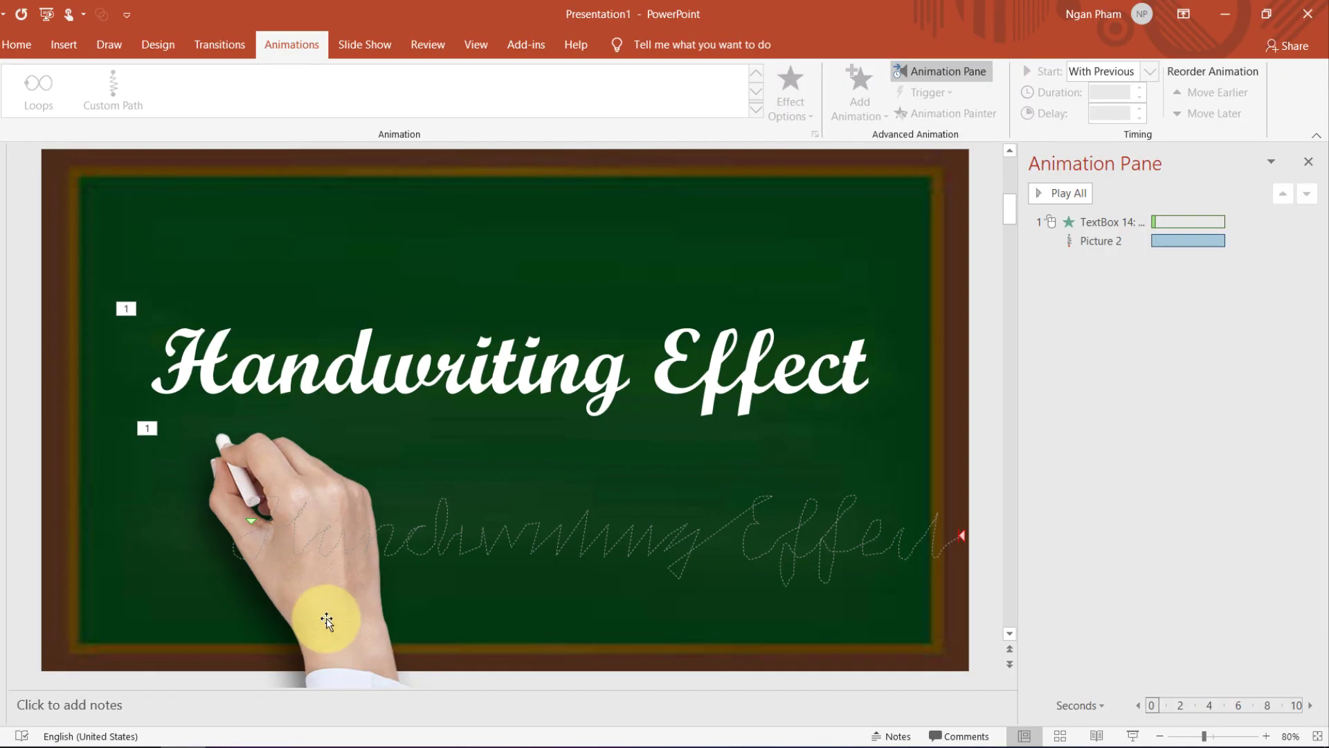
{"action": "left_click", "coordinate": [861, 108]}
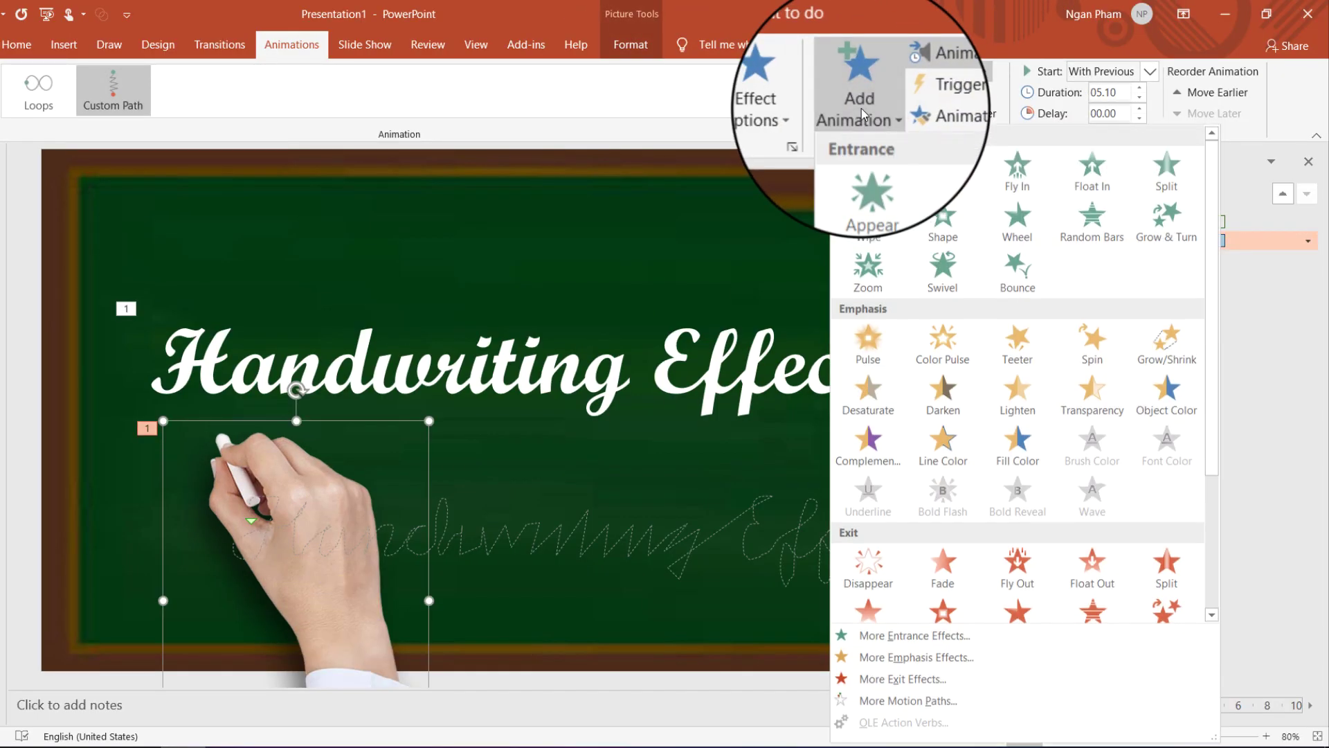
{"action": "left_click", "coordinate": [1016, 172]}
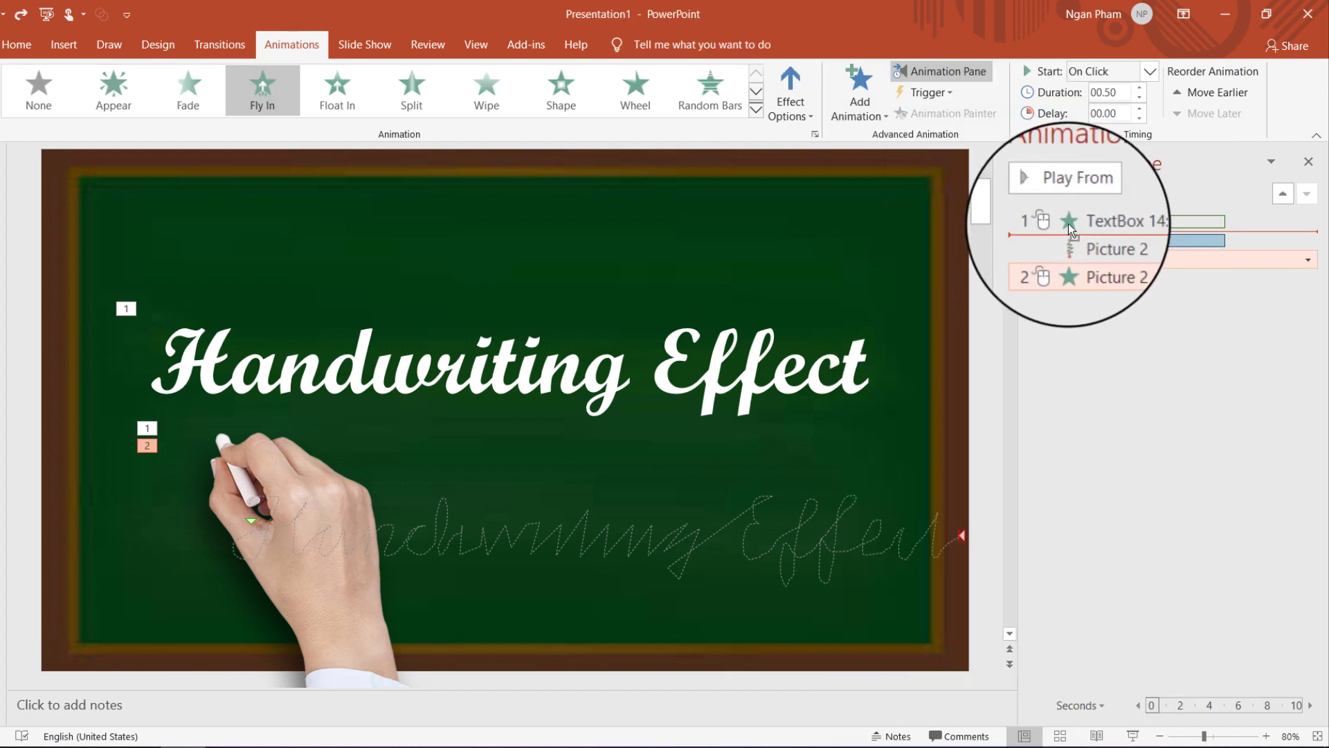
{"action": "left_click_drag", "start_coordinate": [1070, 223], "coordinate": [1077, 219]}
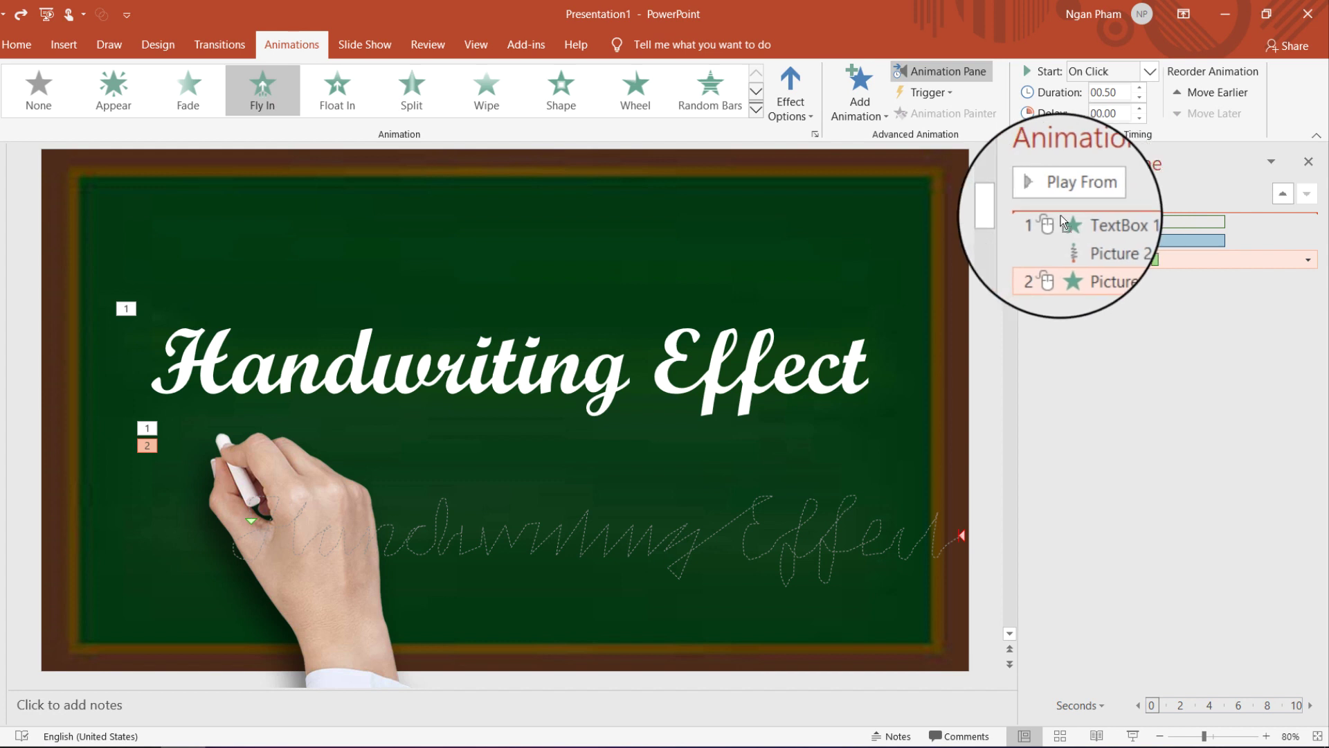
{"action": "left_click_drag", "start_coordinate": [1077, 218], "coordinate": [1065, 221]}
{"action": "left_click", "coordinate": [1133, 737]}
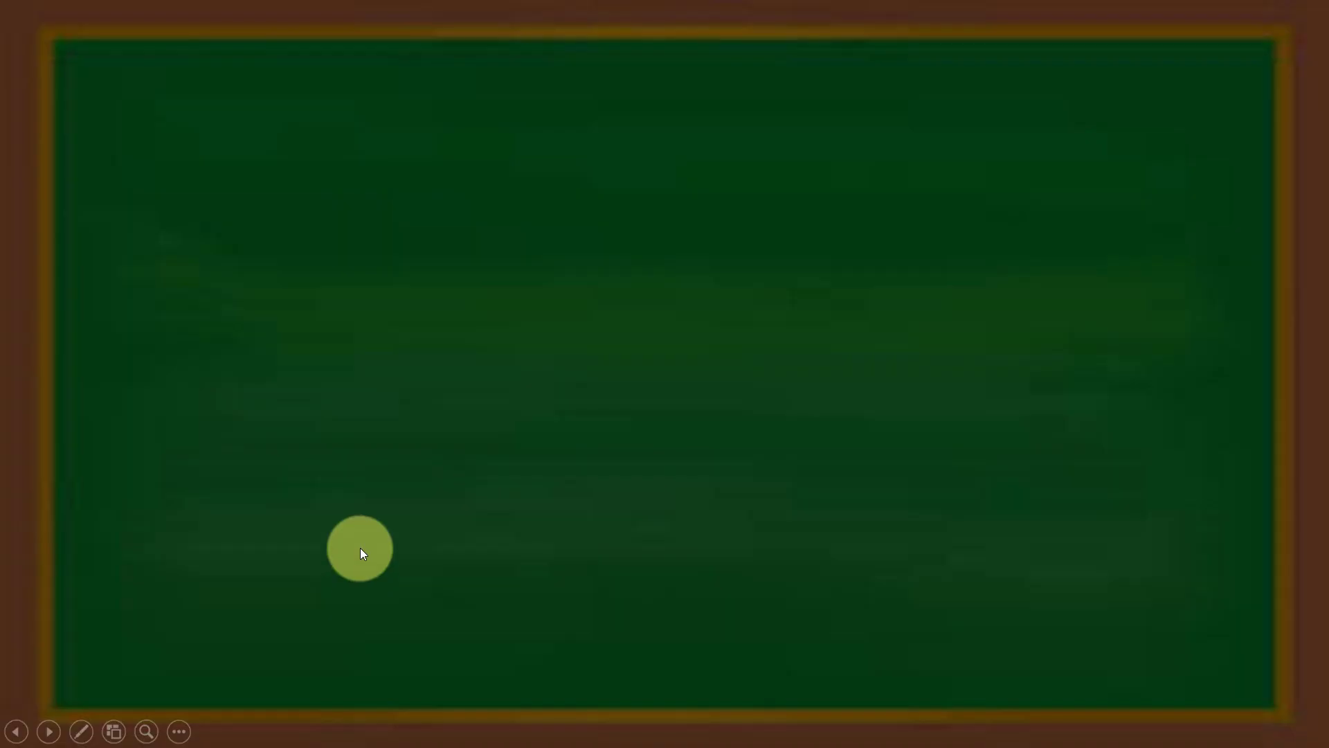
Step: Advance the slide show once so the chalk-holding hand flies onto the blank chalkboard
{"action": "left_click", "coordinate": [360, 547]}
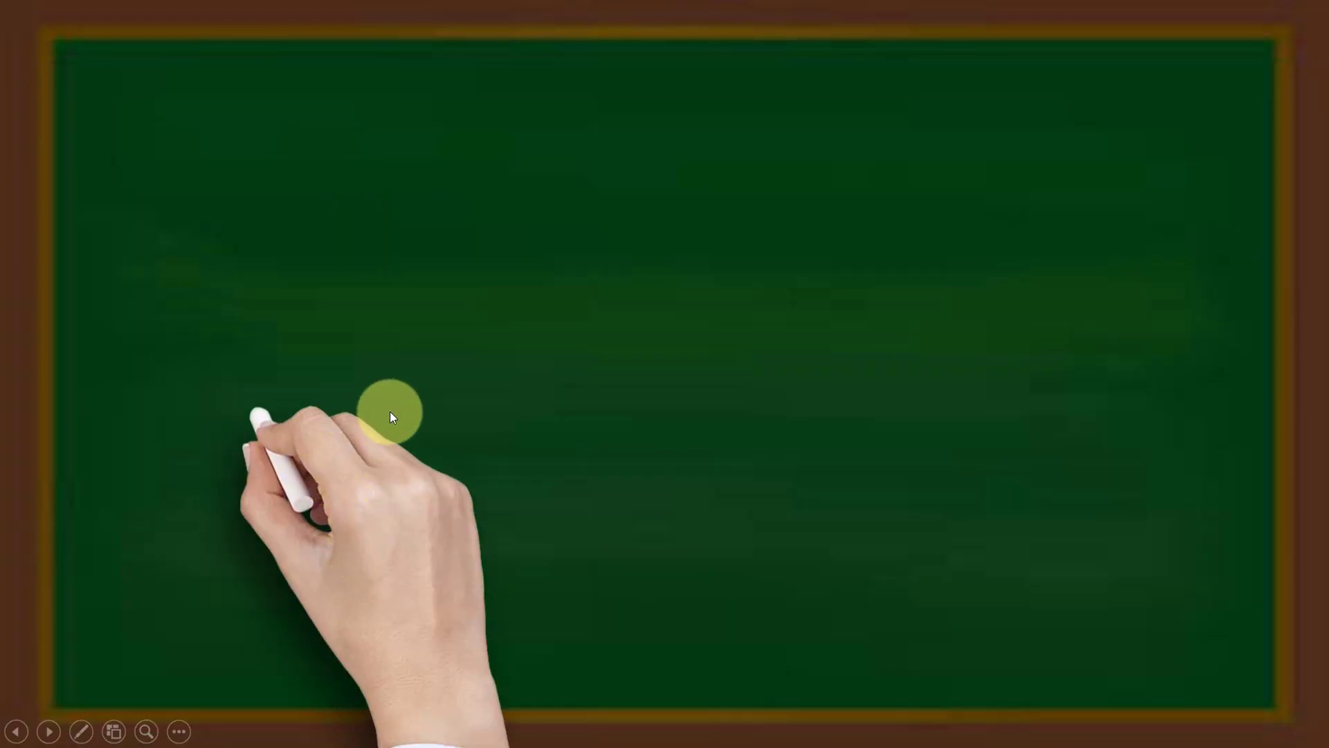